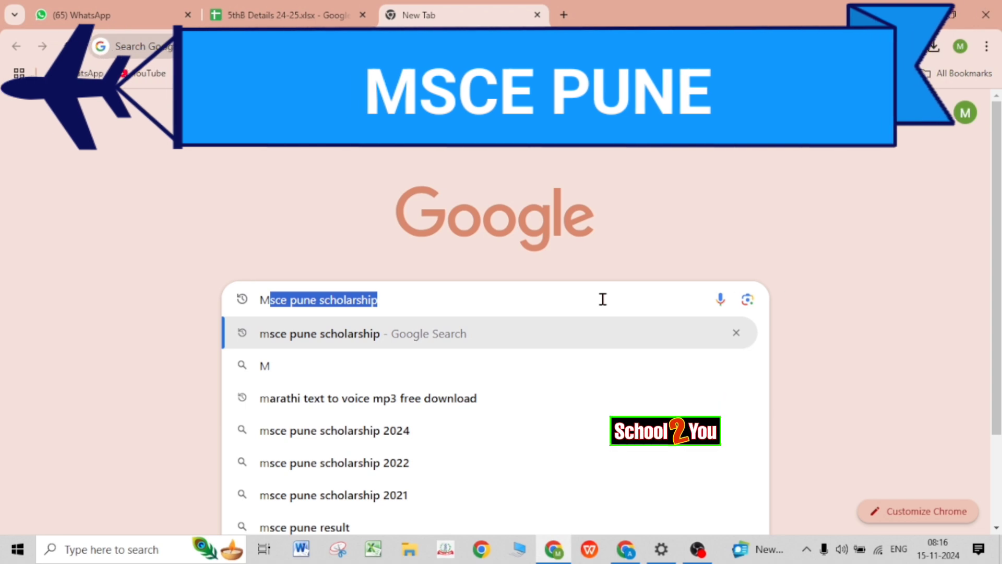
# Search Google for 'msce pune scholarship' using the autocomplete suggestion.
pyautogui.click(603, 299)
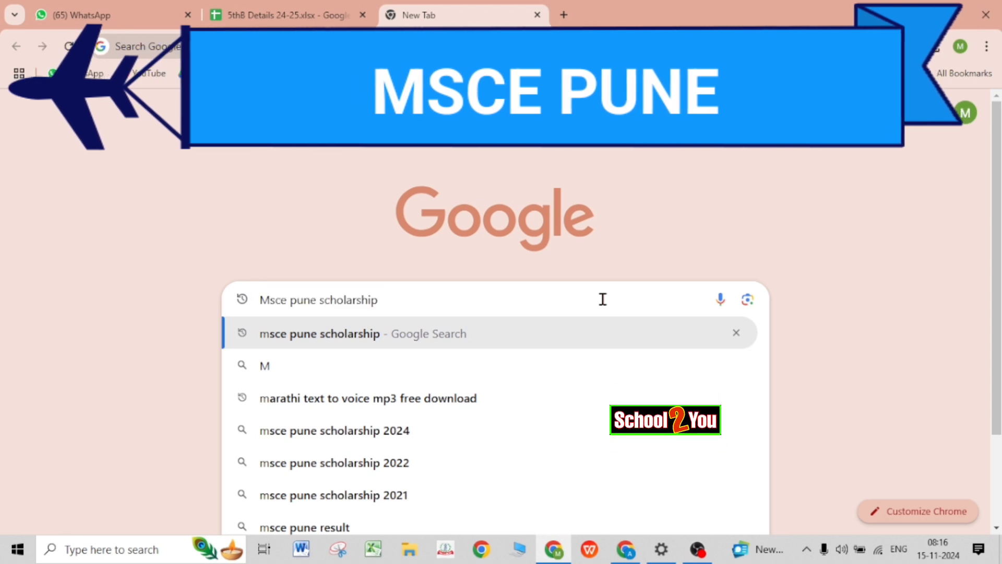
pyautogui.press('Return')
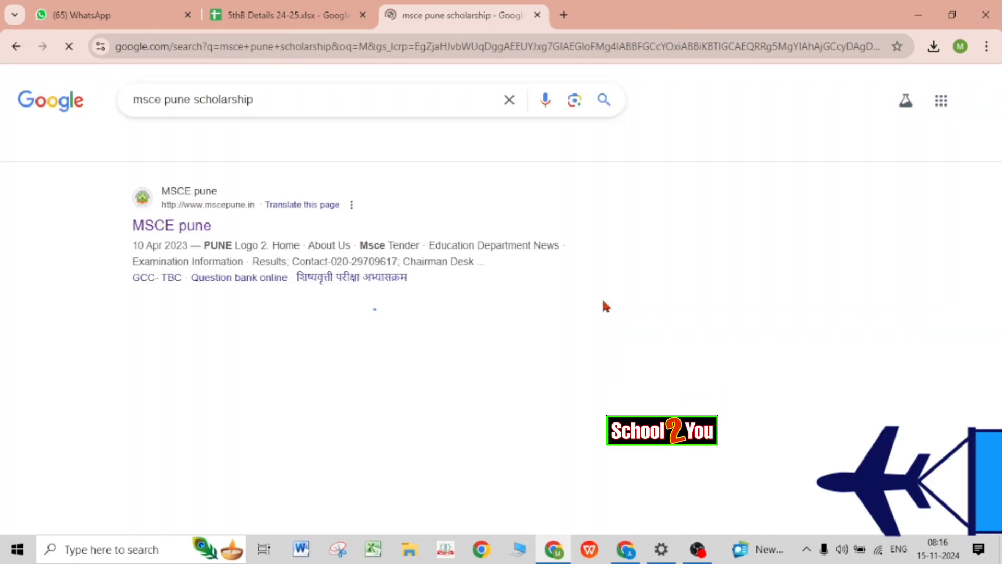
# Go from the MSCE Pune result through the scholarship exam link to the PUPPSS School Login page.
pyautogui.click(173, 269)
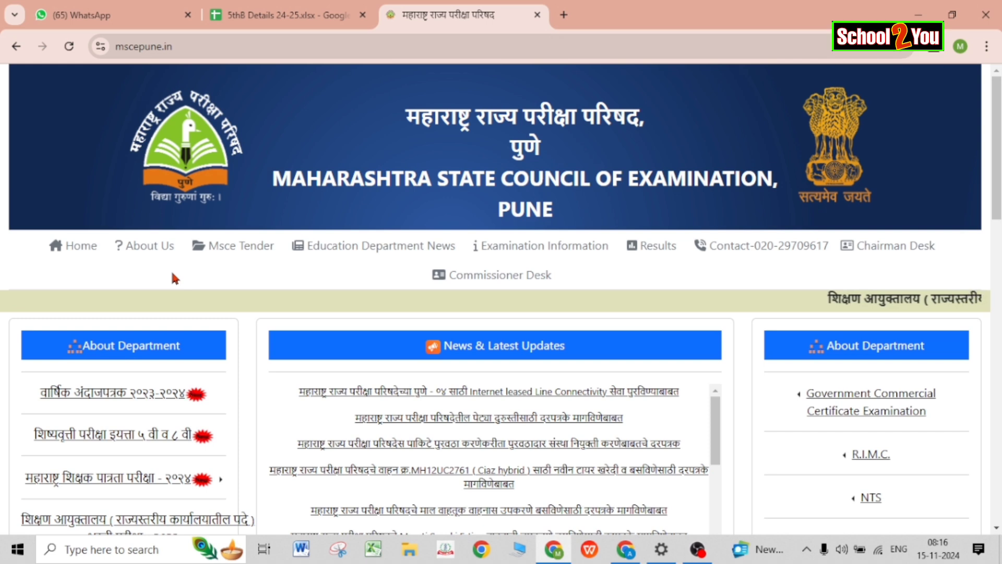
pyautogui.click(117, 436)
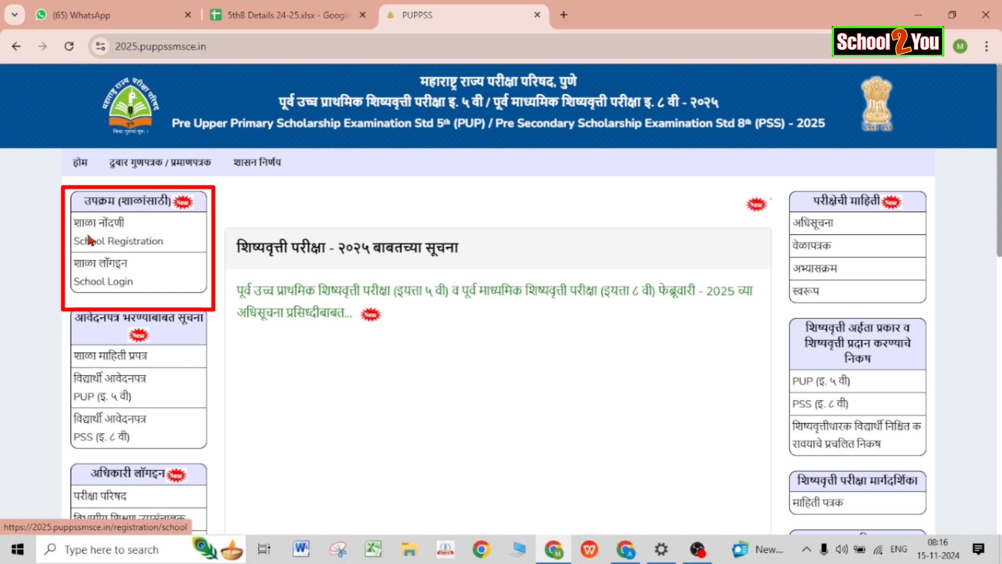
pyautogui.click(133, 285)
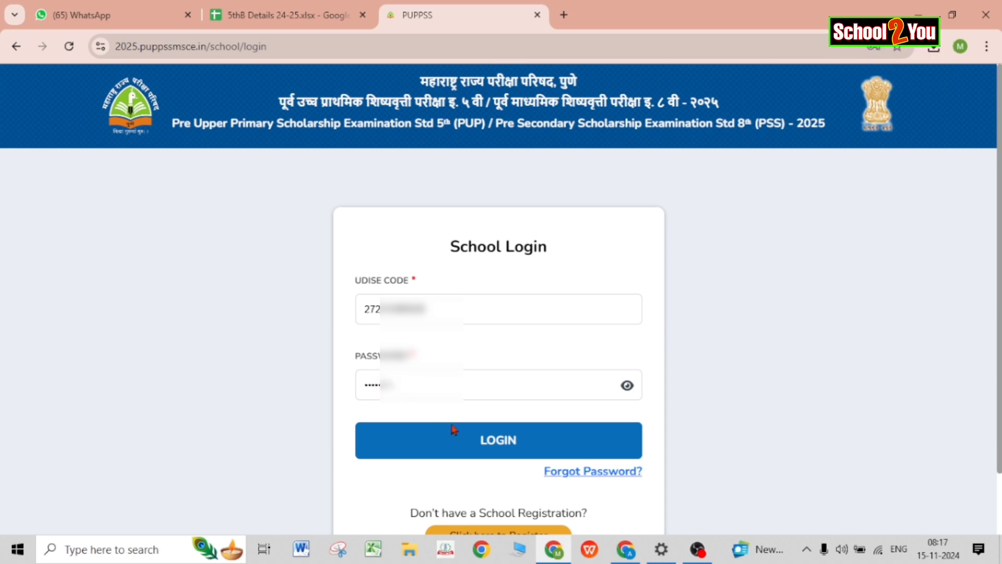
# Log in to the school account and review the Dashboard, whose registered student list is empty.
pyautogui.click(496, 448)
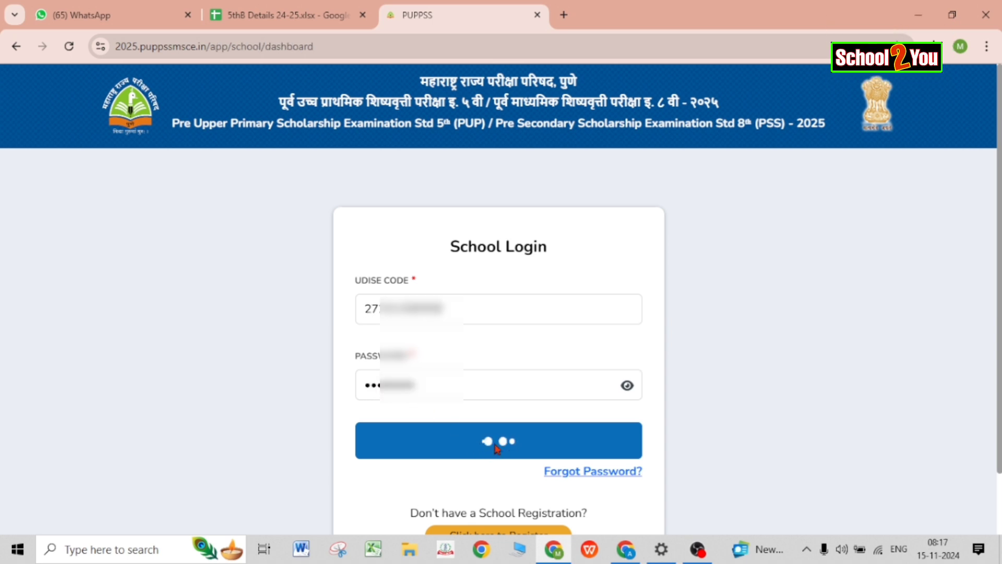
pyautogui.scroll(-3, 494, 441)
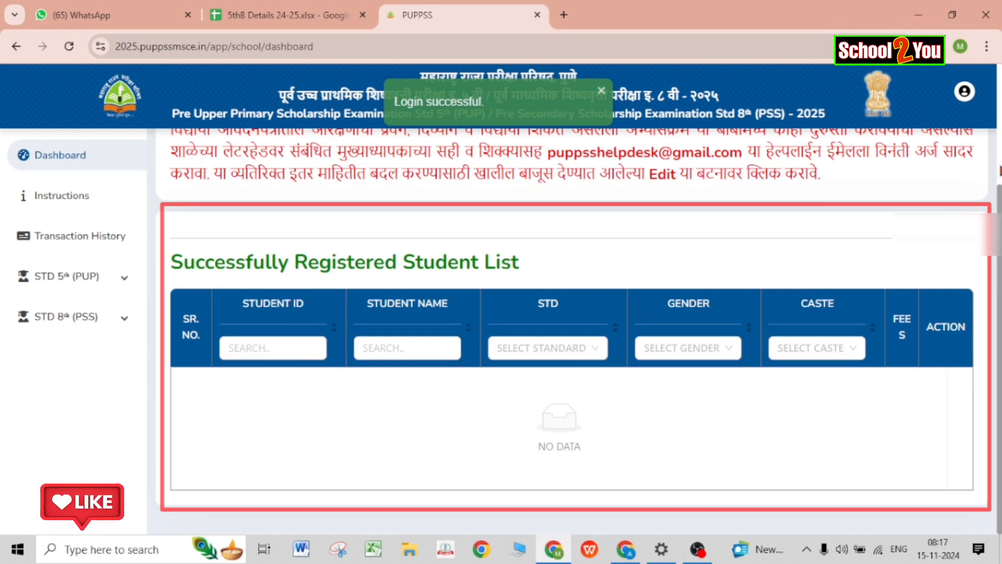
pyautogui.scroll(3, 998, 170)
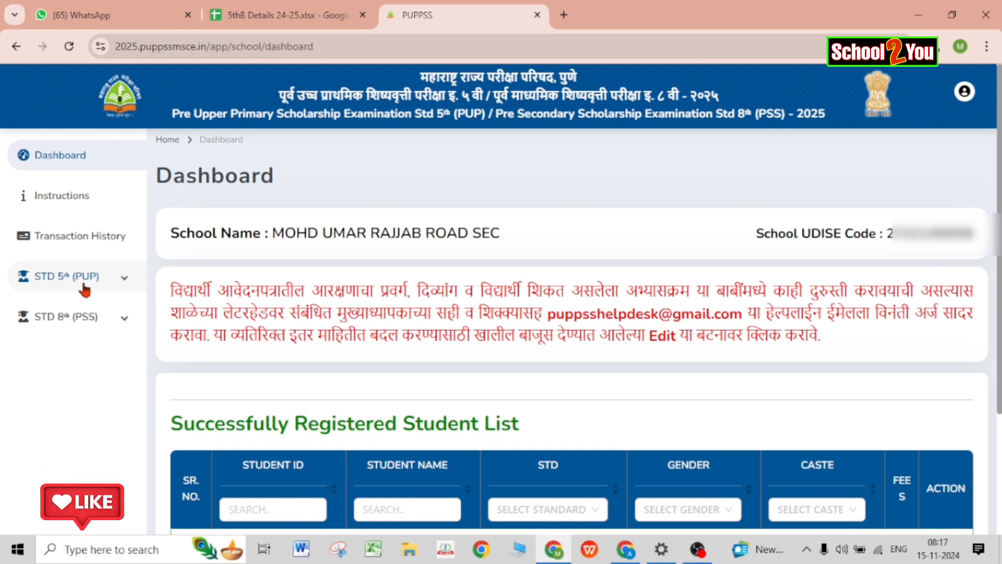
# Open the STD 5th (PUP) Registration form and confirm filling a 5th standard application.
pyautogui.click(84, 286)
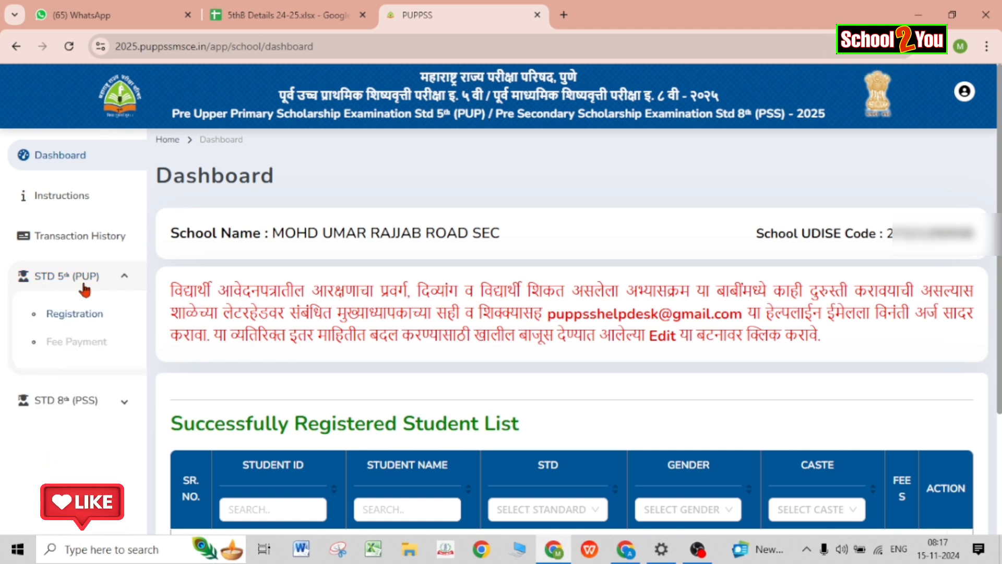
pyautogui.click(75, 319)
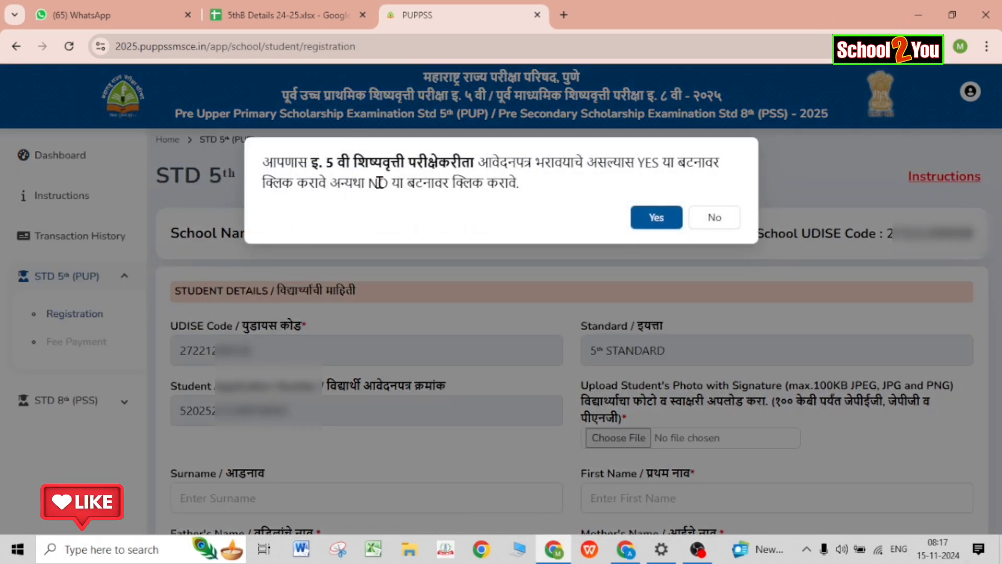
pyautogui.click(656, 219)
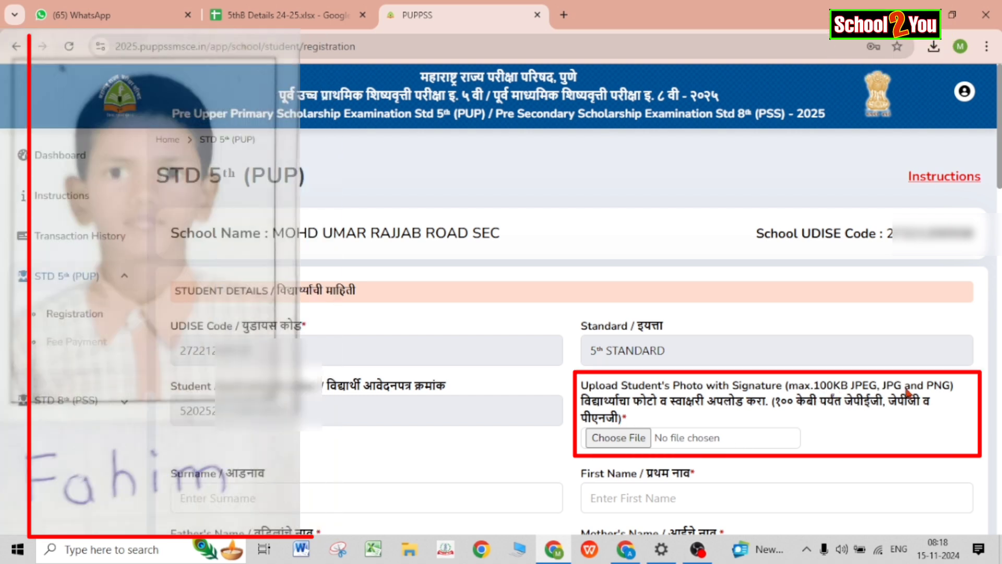
# Attach the student's WhatsApp photo-with-signature image from Downloads to the registration form.
pyautogui.click(620, 438)
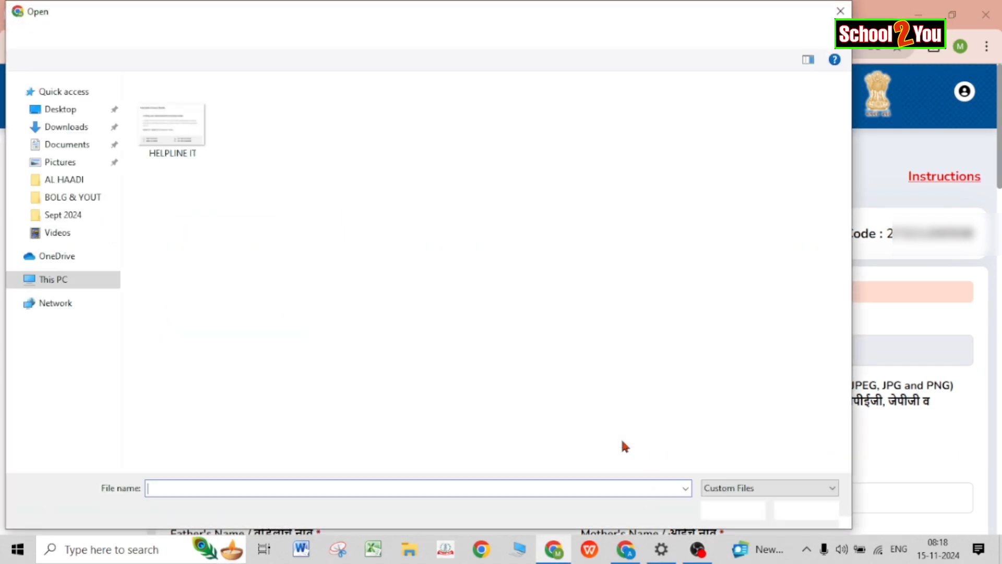
pyautogui.click(66, 127)
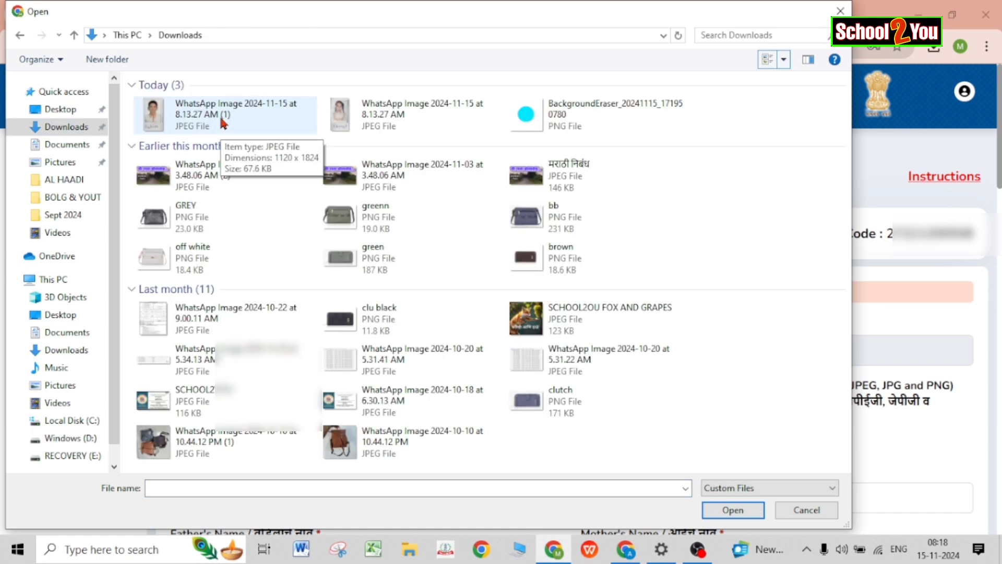
pyautogui.click(223, 123)
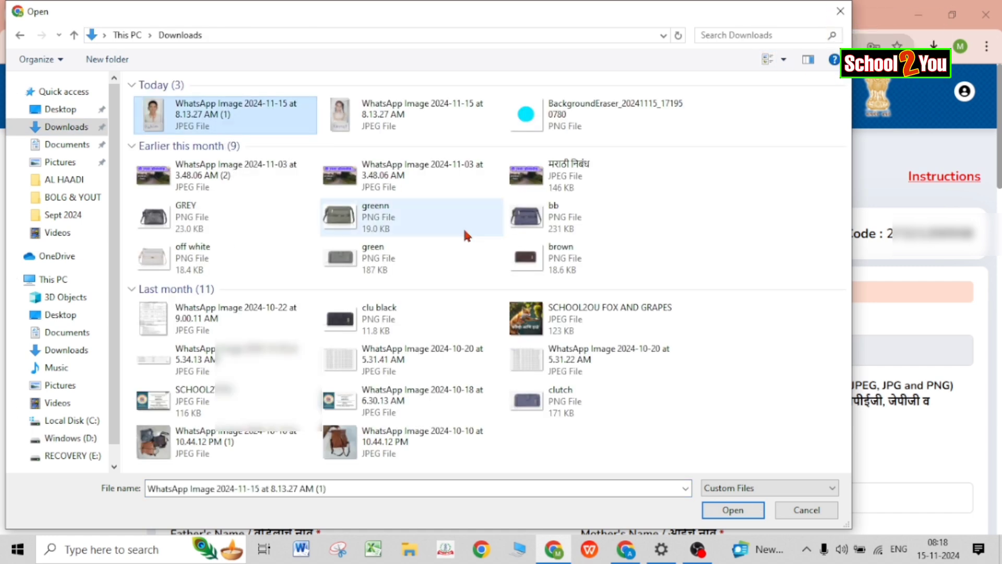
pyautogui.click(718, 510)
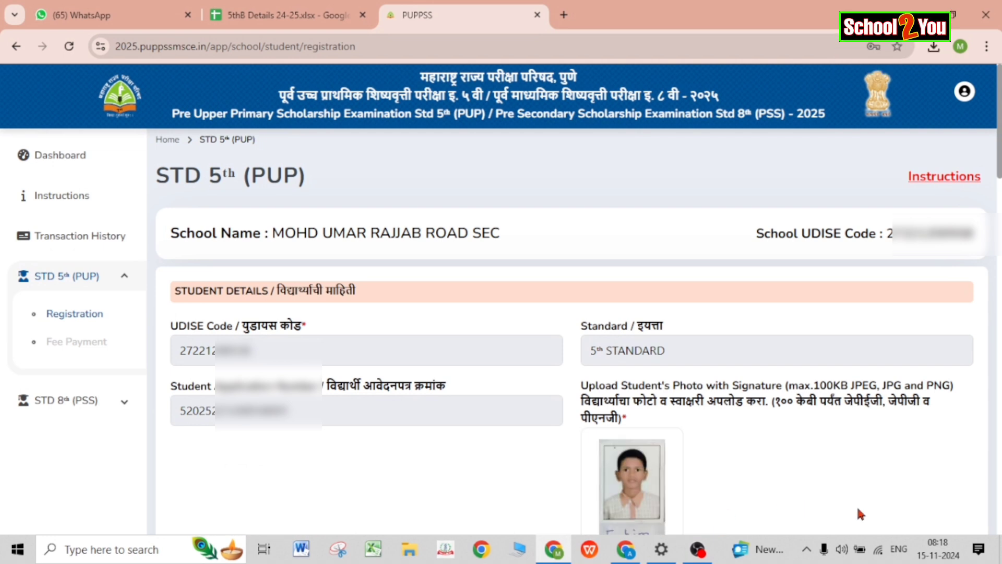
pyautogui.scroll(-5, 857, 505)
pyautogui.scroll(-2, 575, 329)
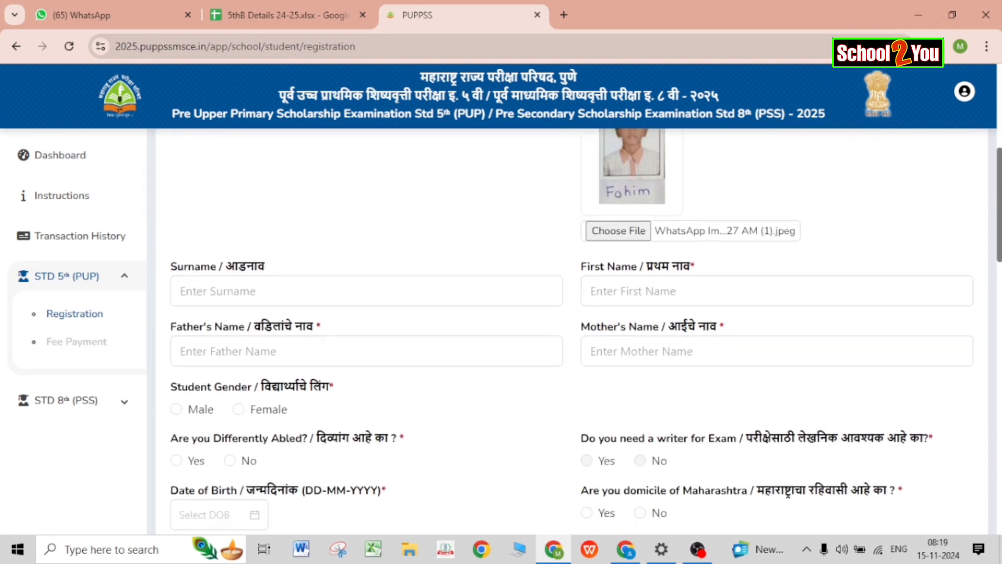
# Enter the student's first name, father's name and mother's name, and set gender to Male.
pyautogui.scroll(-2, 574, 329)
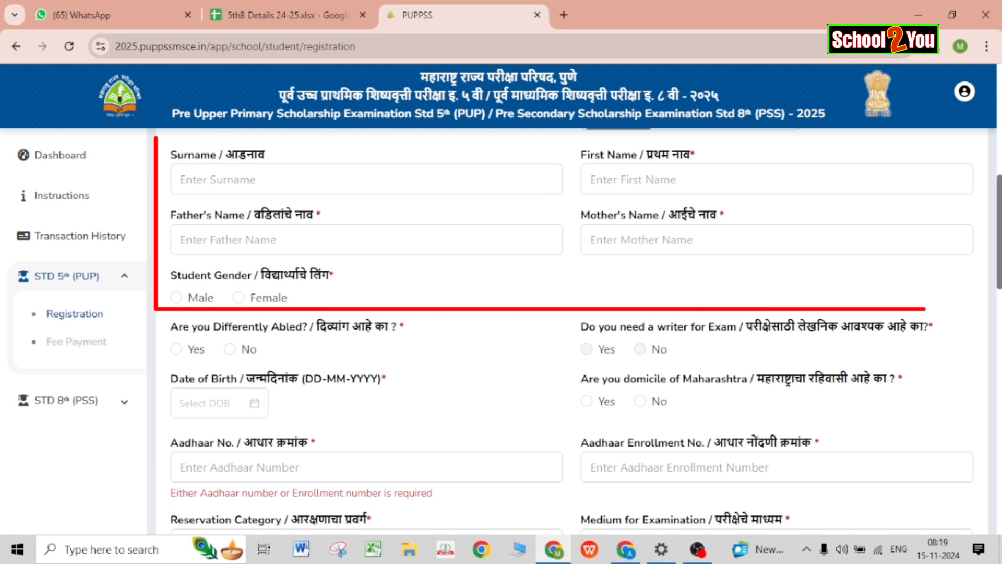
pyautogui.click(620, 179)
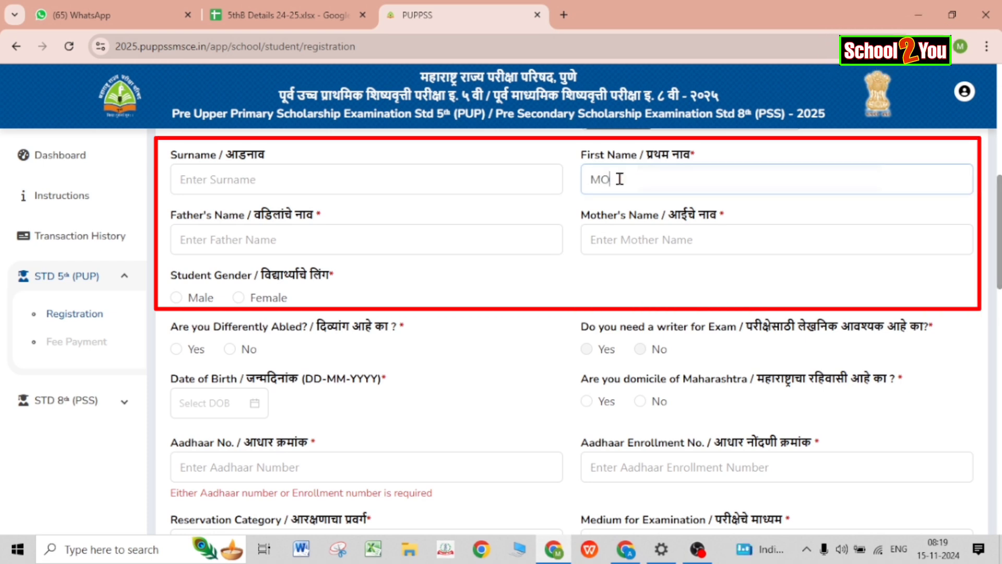
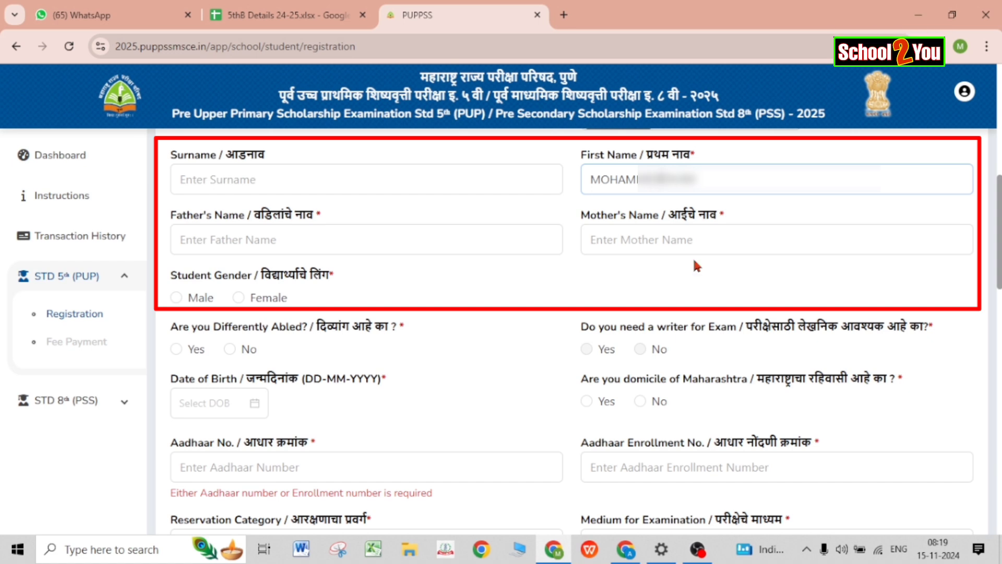
pyautogui.click(277, 236)
pyautogui.write('ABI')
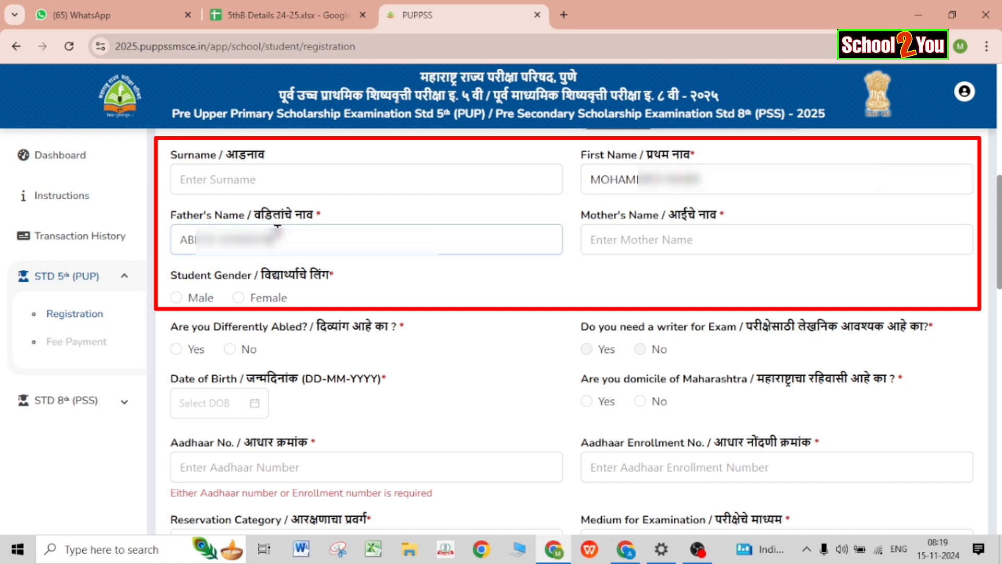
pyautogui.click(641, 235)
pyautogui.write('AFSAI')
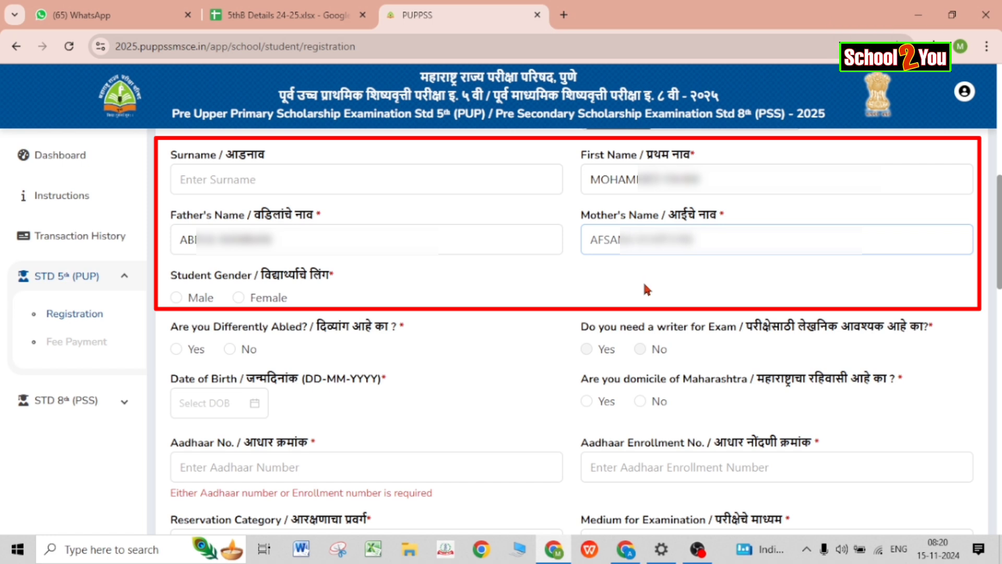
pyautogui.click(177, 298)
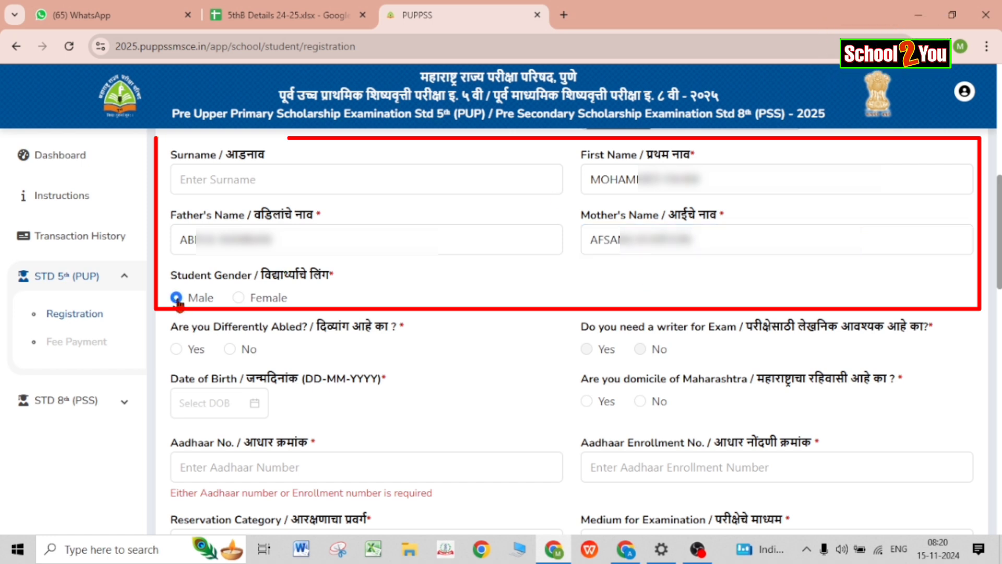
pyautogui.scroll(-2, 403, 370)
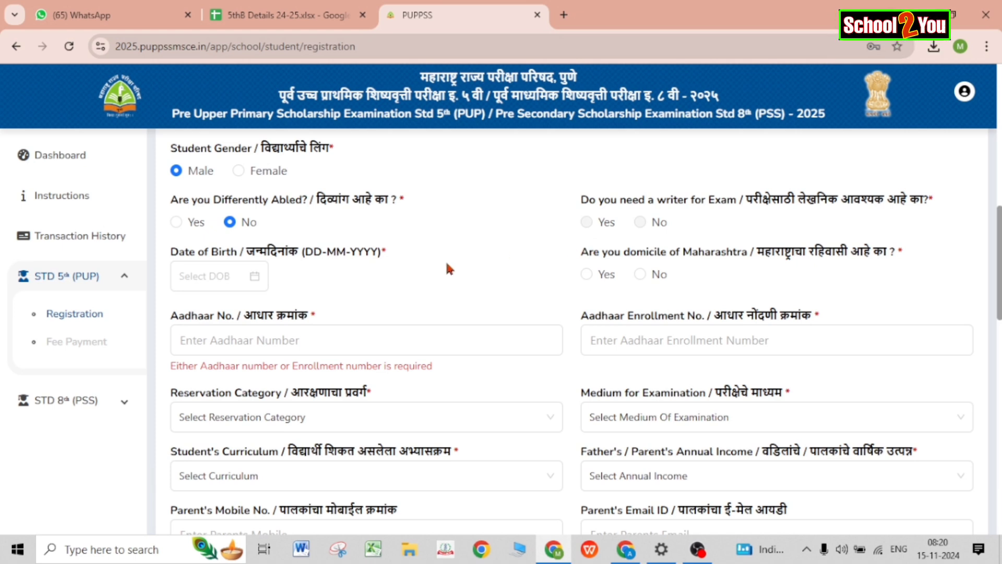
pyautogui.click(228, 280)
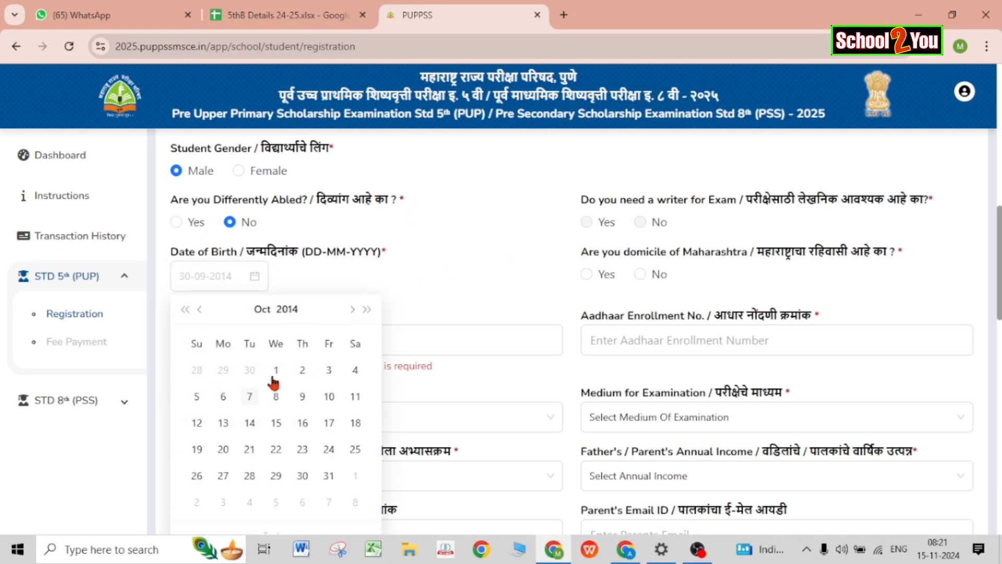
pyautogui.click(276, 371)
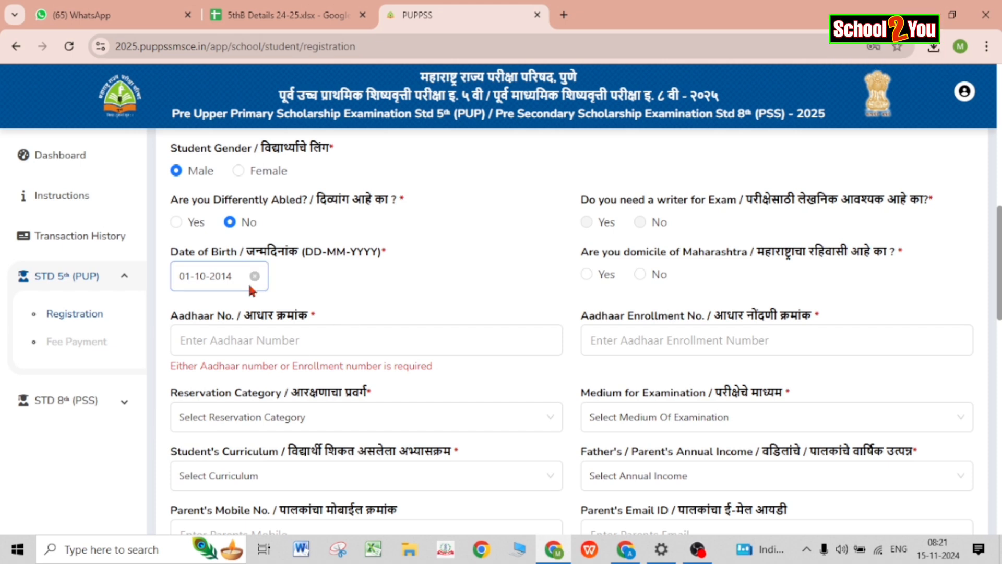
pyautogui.click(587, 274)
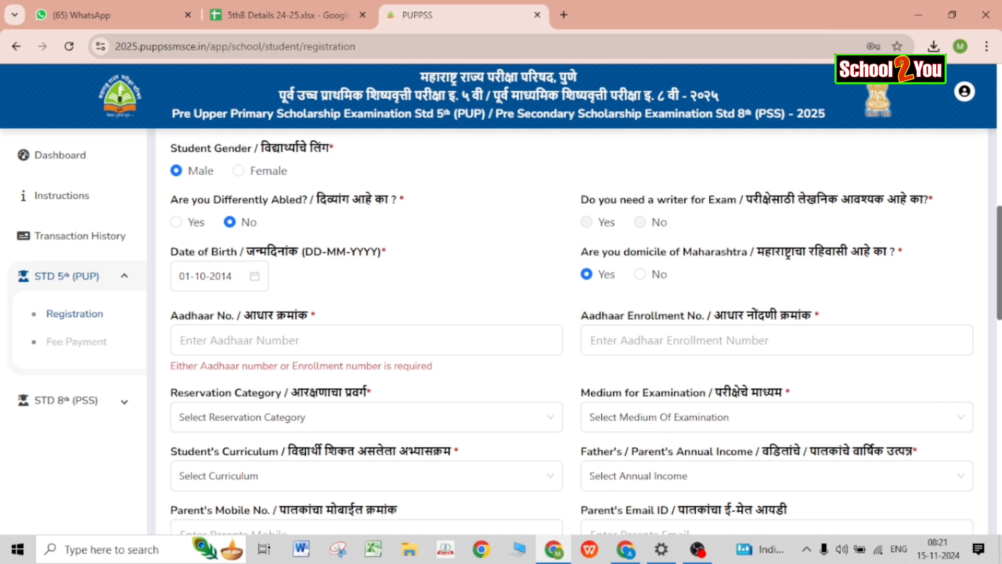
pyautogui.moveTo(1000, 263)
pyautogui.mouseDown()
pyautogui.moveTo(999, 288)
pyautogui.moveTo(999, 277)
pyautogui.mouseUp()
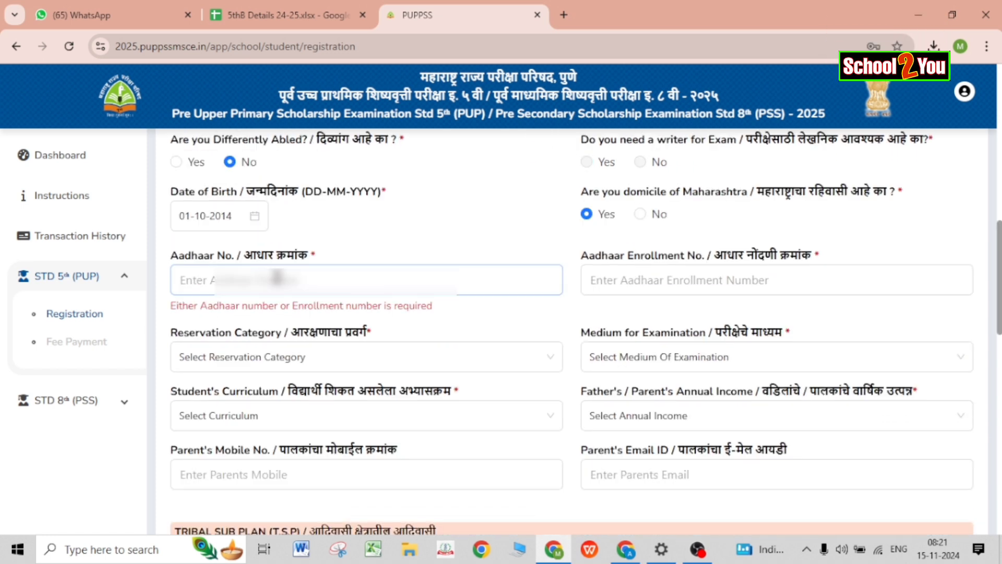
pyautogui.hotkey('ctrl', 'v')
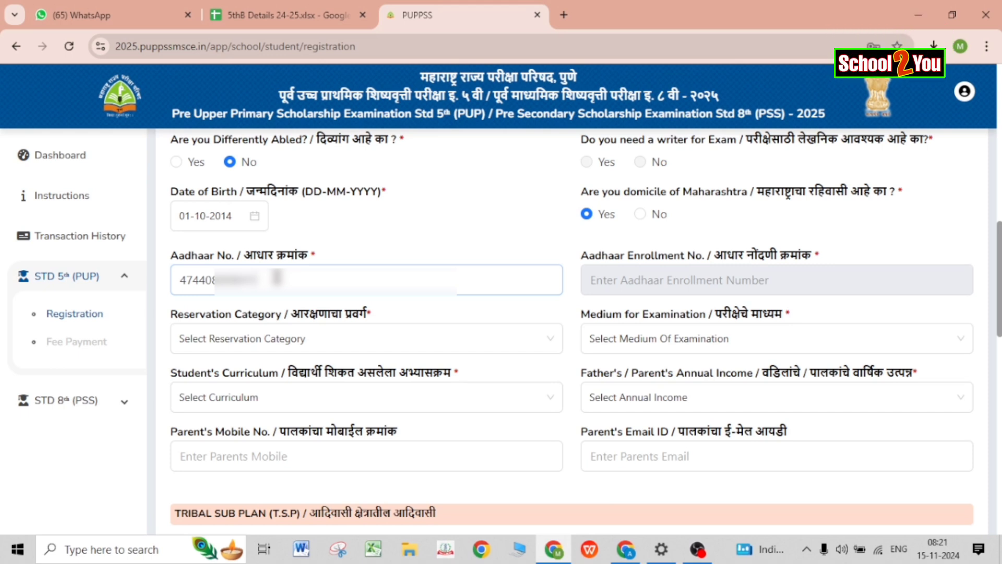
# Choose GEN as the reservation category.
pyautogui.click(389, 345)
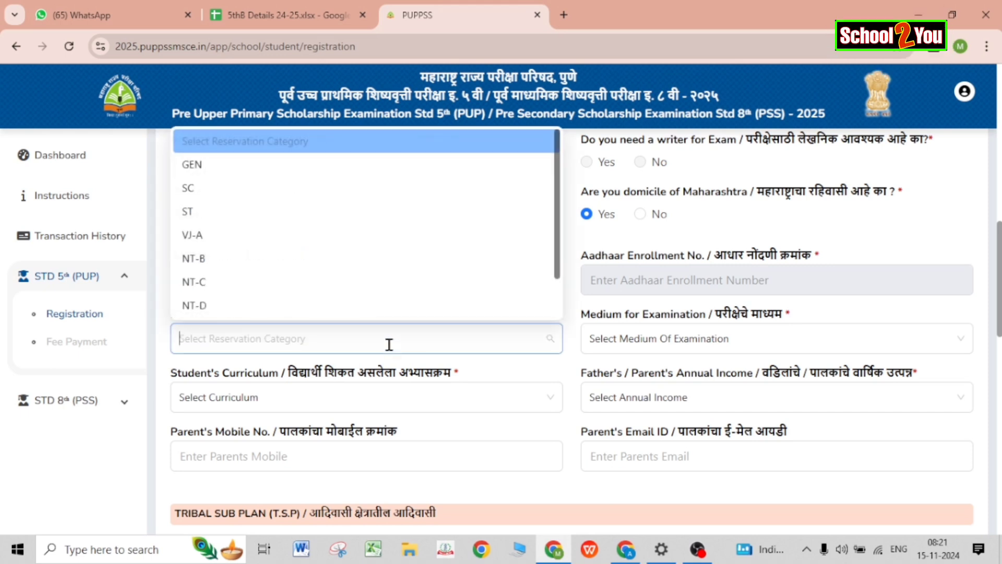
pyautogui.click(372, 168)
pyautogui.click(648, 347)
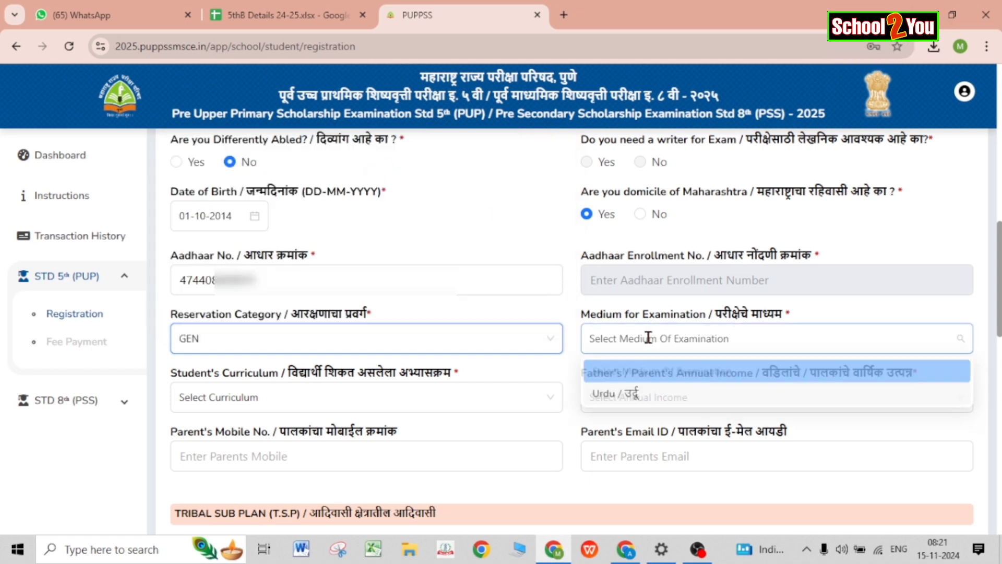
# Set medium Urdu, curriculum Government of Maharashtra (MSCERT), and parents' income Greater than ₹20,000.
pyautogui.click(648, 400)
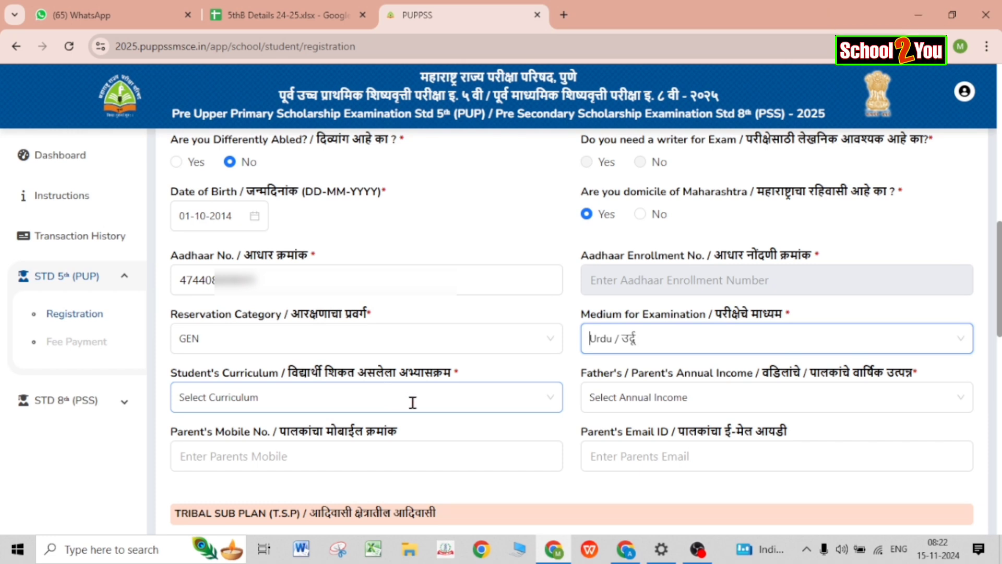
pyautogui.click(443, 403)
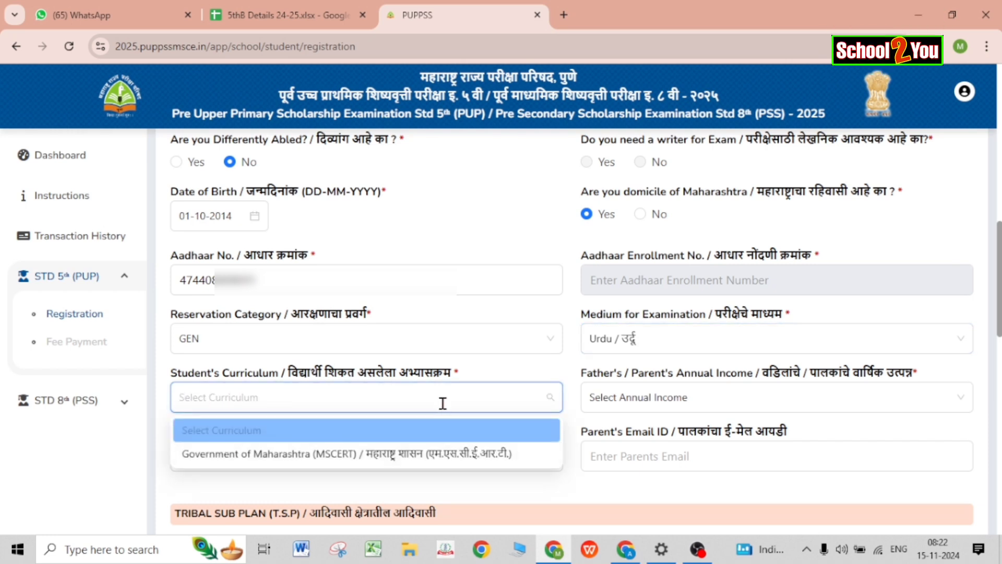
pyautogui.click(433, 459)
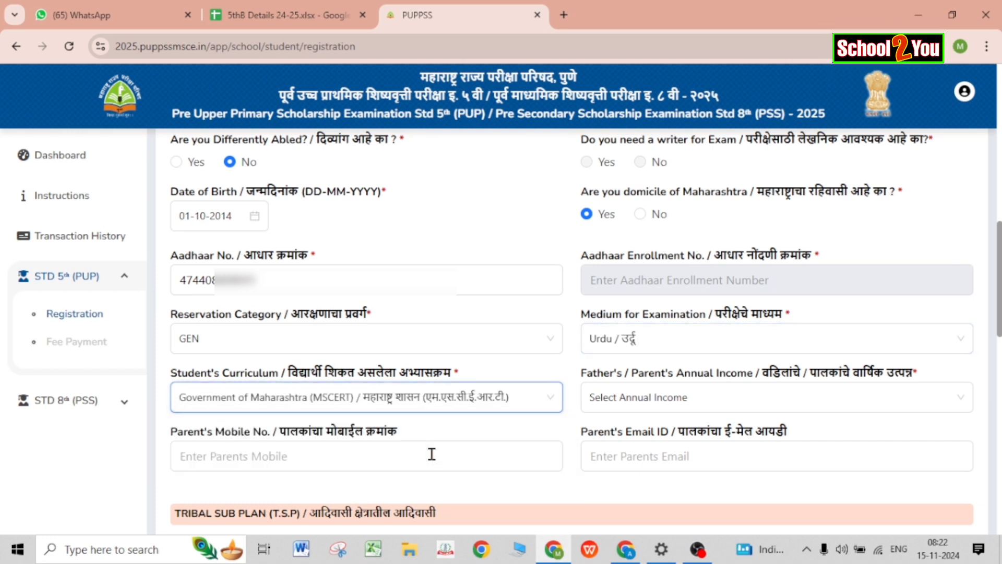
pyautogui.click(641, 399)
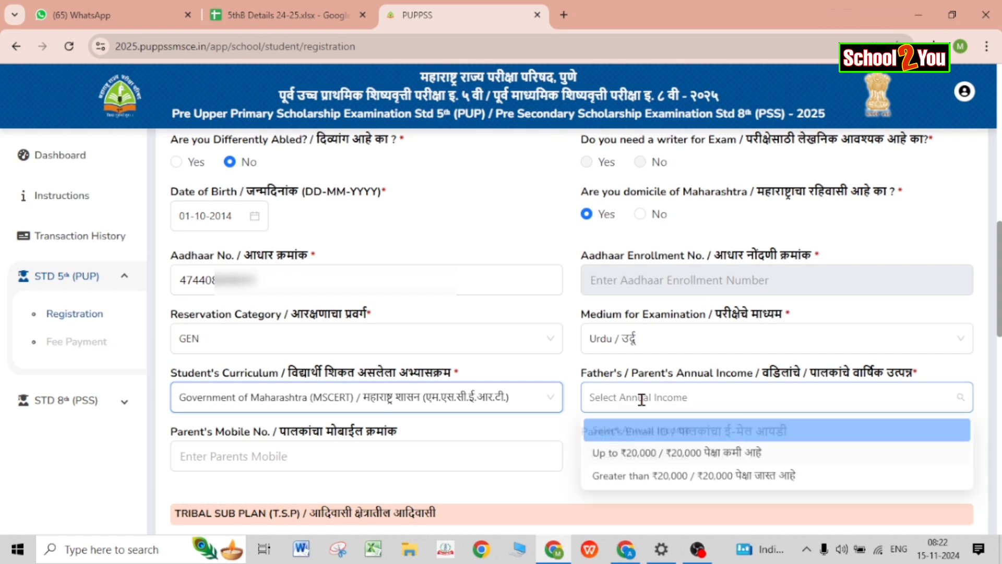
pyautogui.click(658, 485)
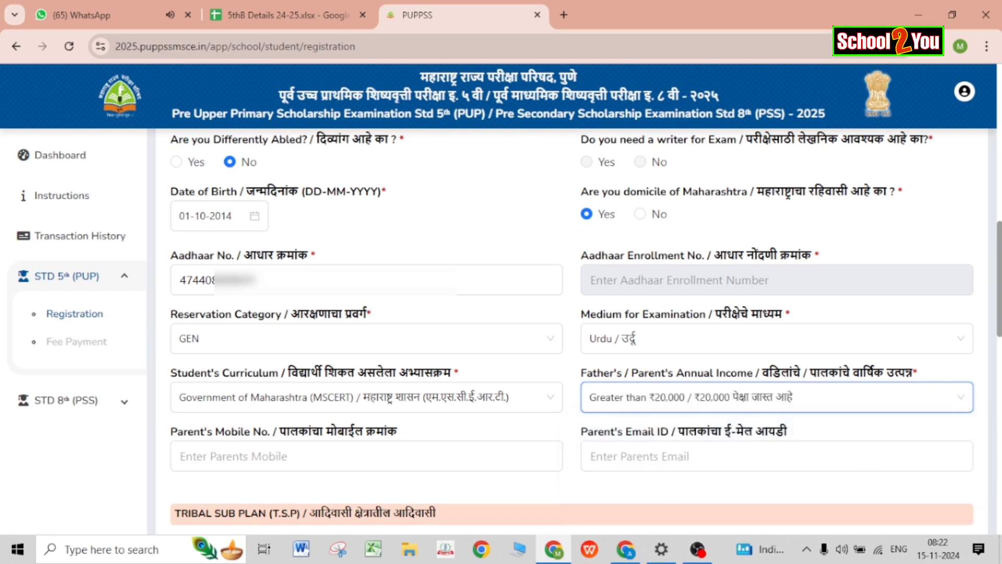
pyautogui.scroll(-5, 572, 329)
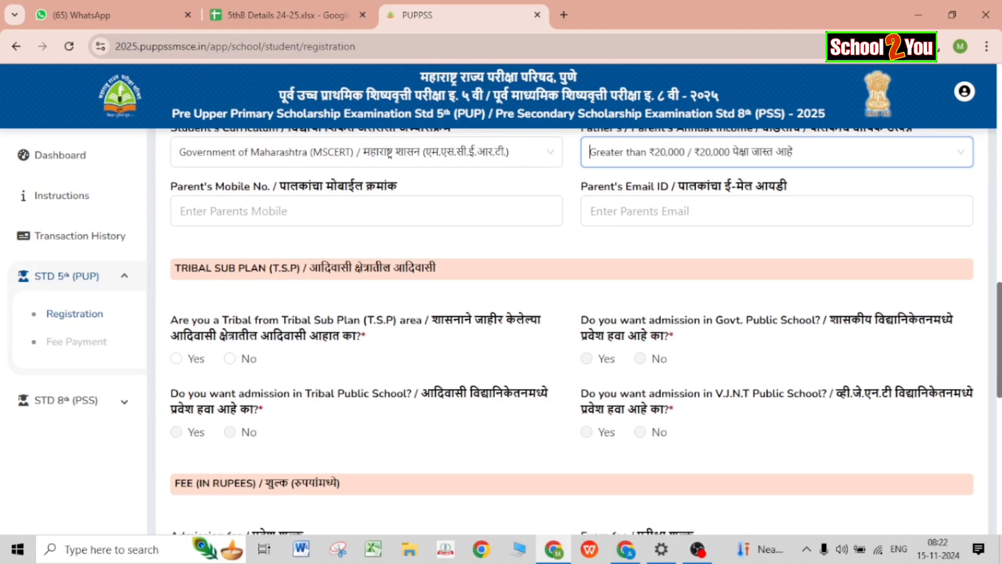
# Fill in the parent's mobile number and e-mail address, and answer No to the Tribal Sub Plan question.
pyautogui.click(420, 210)
pyautogui.hotkey('ctrl', 'v')
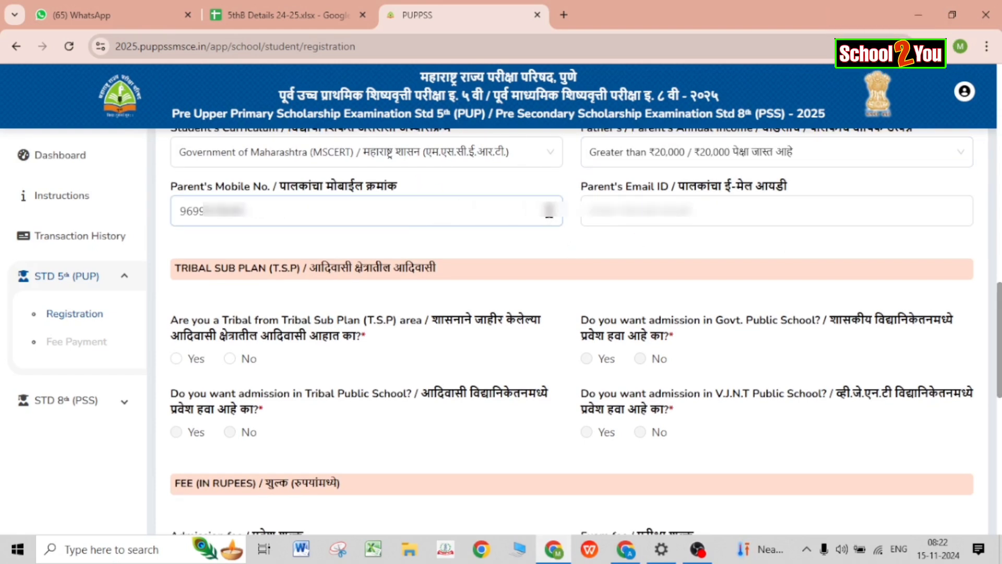
pyautogui.click(599, 214)
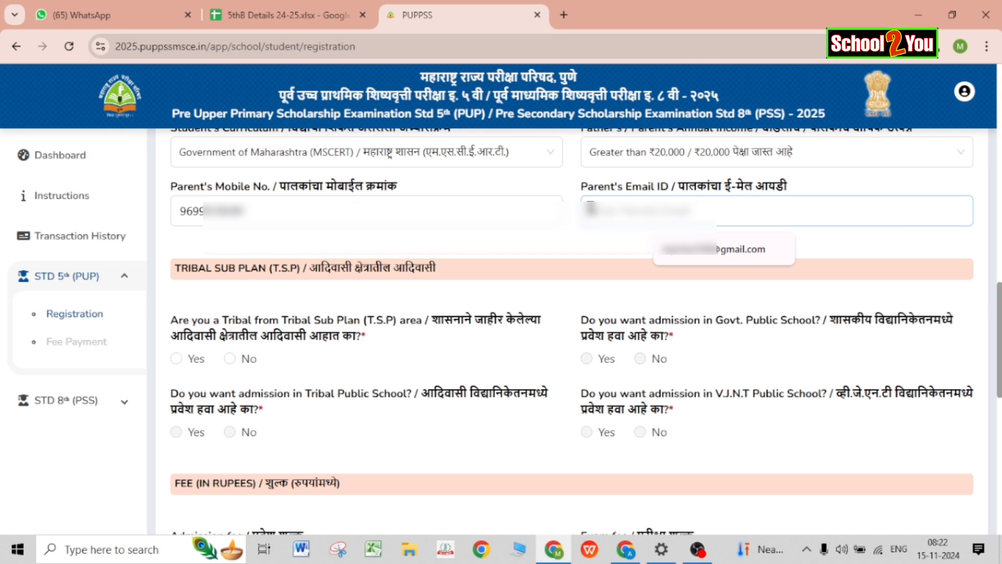
pyautogui.click(684, 256)
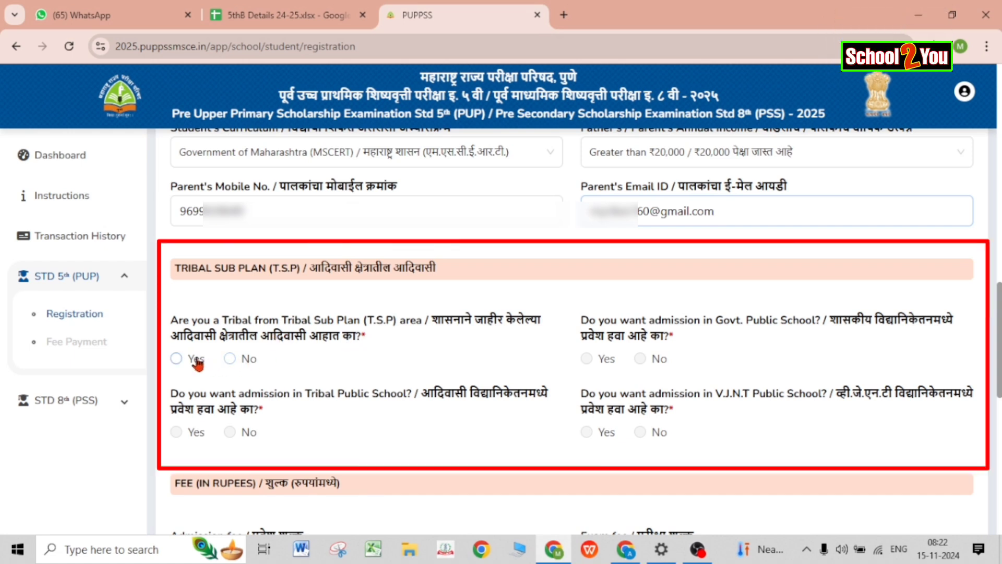
pyautogui.click(229, 361)
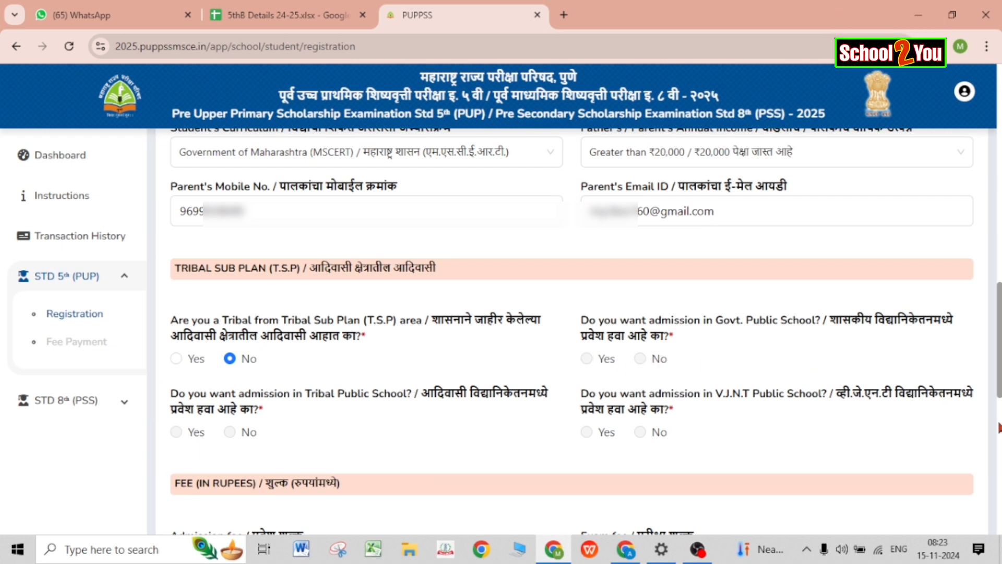
pyautogui.scroll(-6, 658, 359)
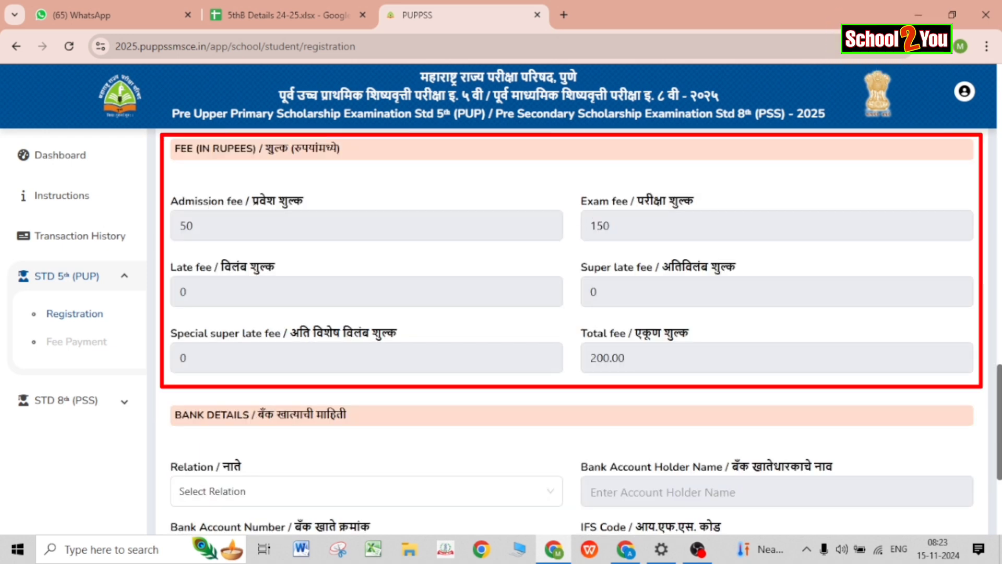
pyautogui.scroll(-2, 580, 329)
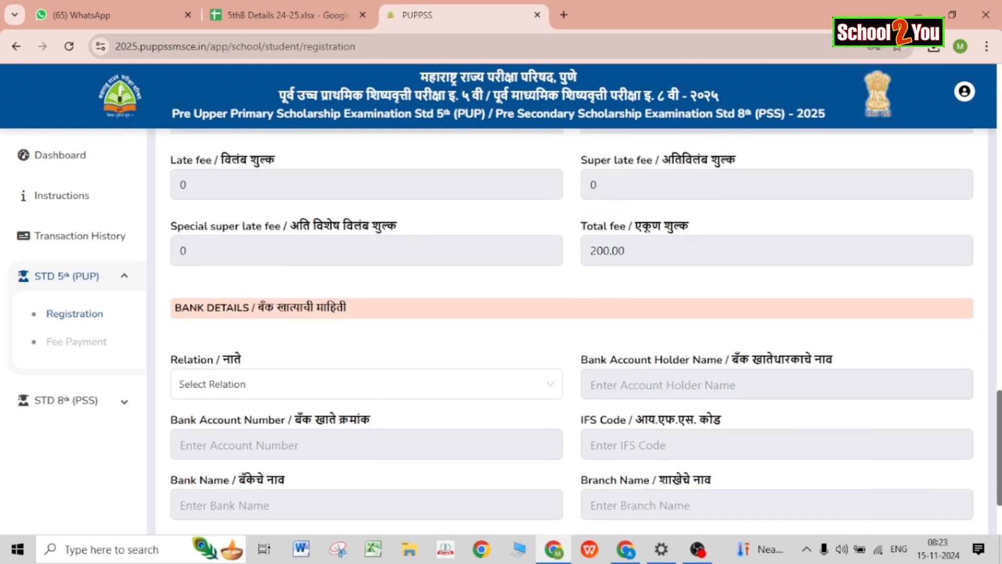
pyautogui.scroll(-2, 580, 329)
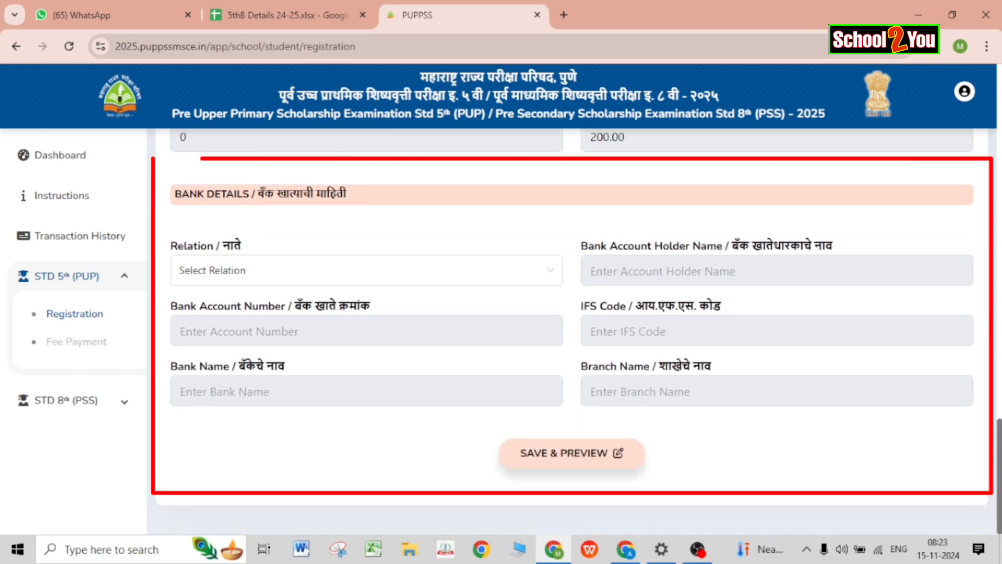
pyautogui.click(488, 271)
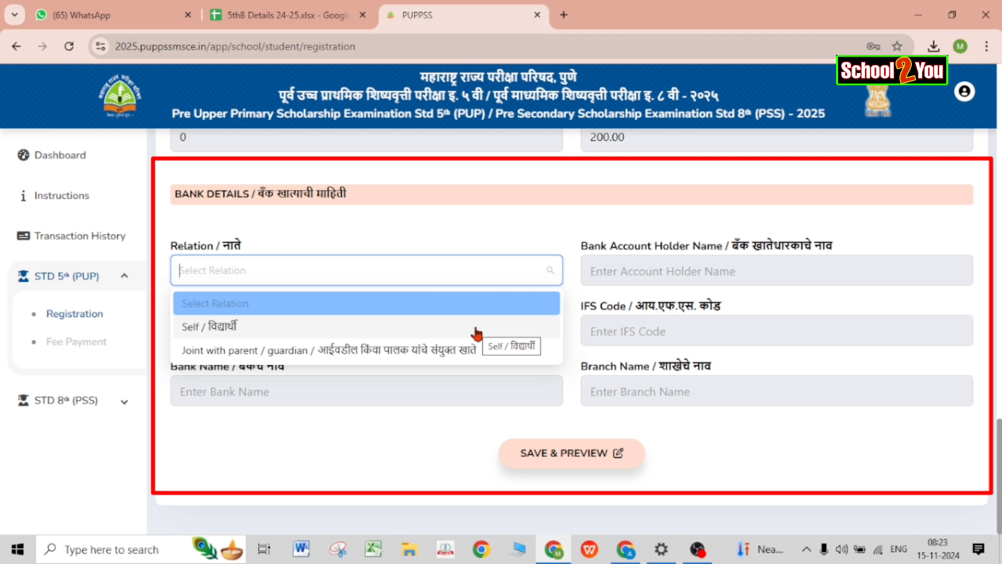
pyautogui.click(434, 463)
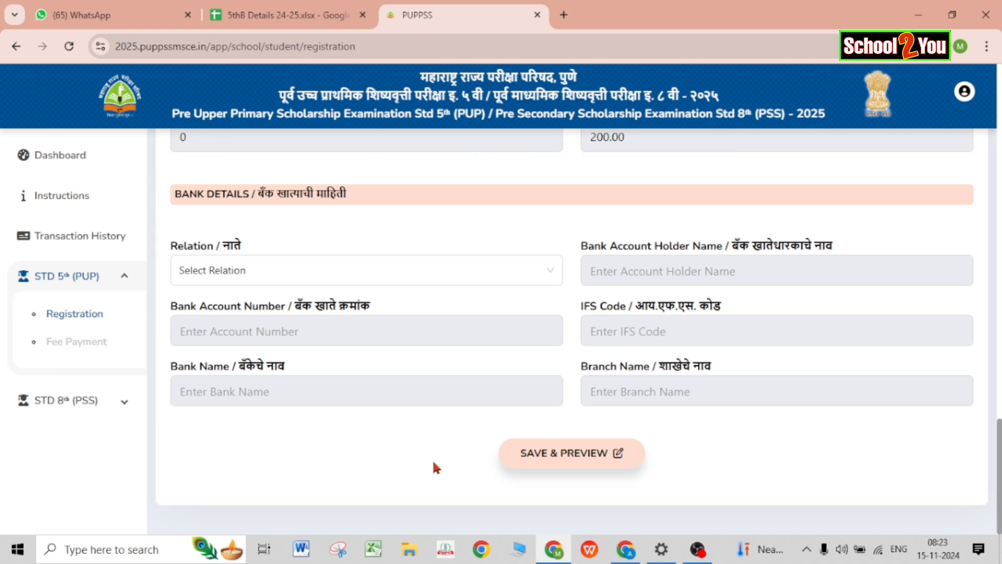
# Save and preview the application, review it, then submit the student's registration.
pyautogui.click(548, 453)
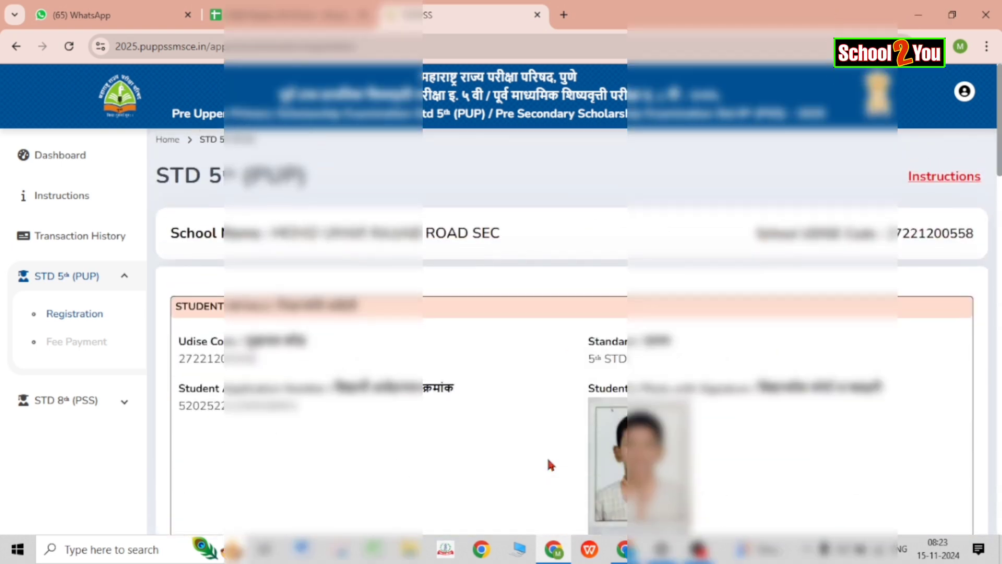
pyautogui.scroll(-5, 551, 464)
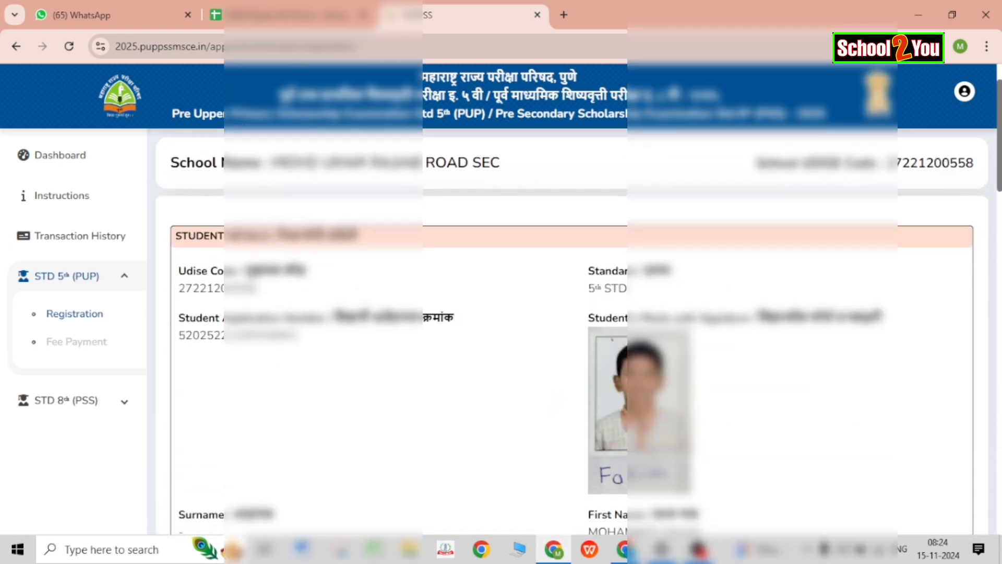
pyautogui.scroll(-3, 551, 334)
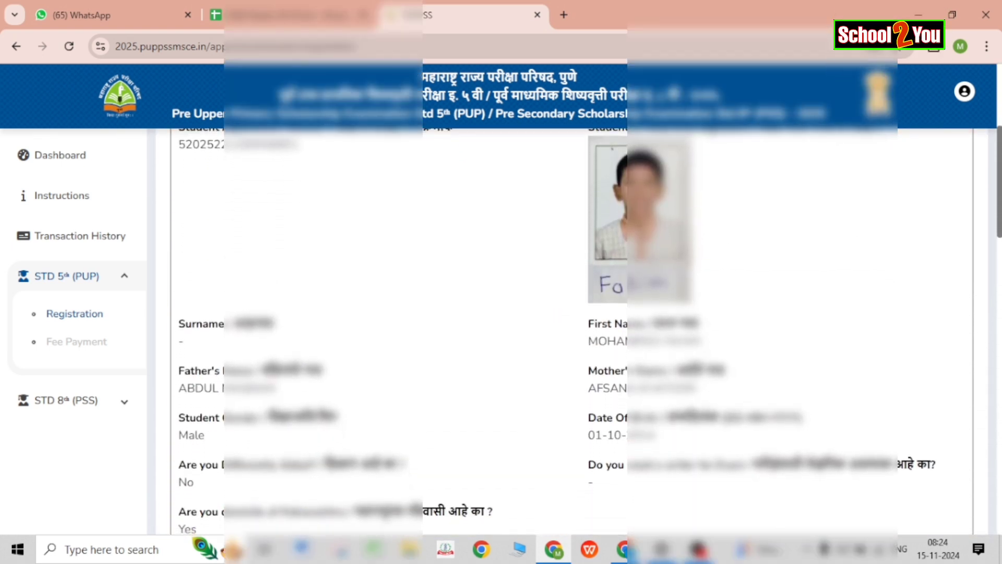
pyautogui.scroll(-8, 575, 334)
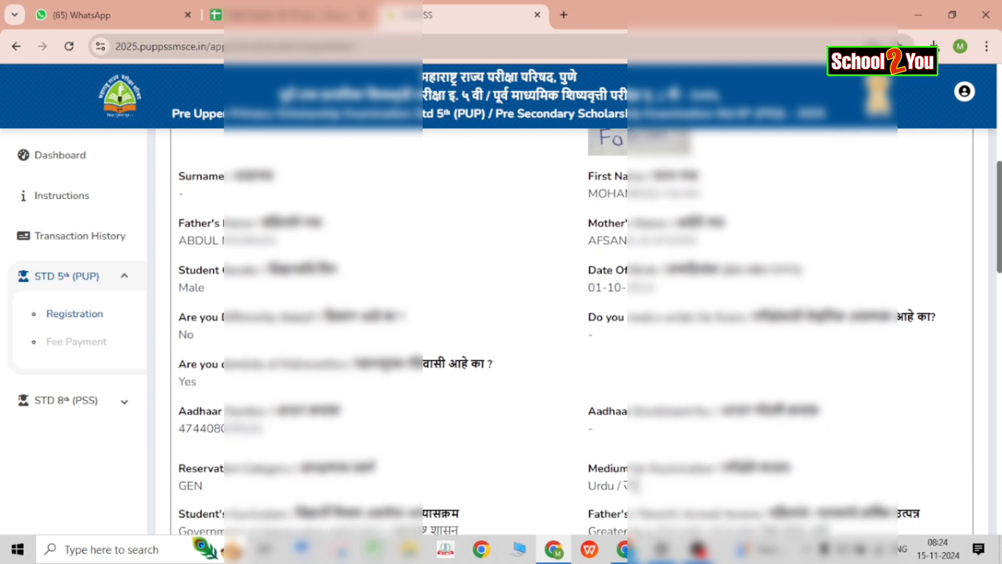
pyautogui.scroll(-15, 574, 334)
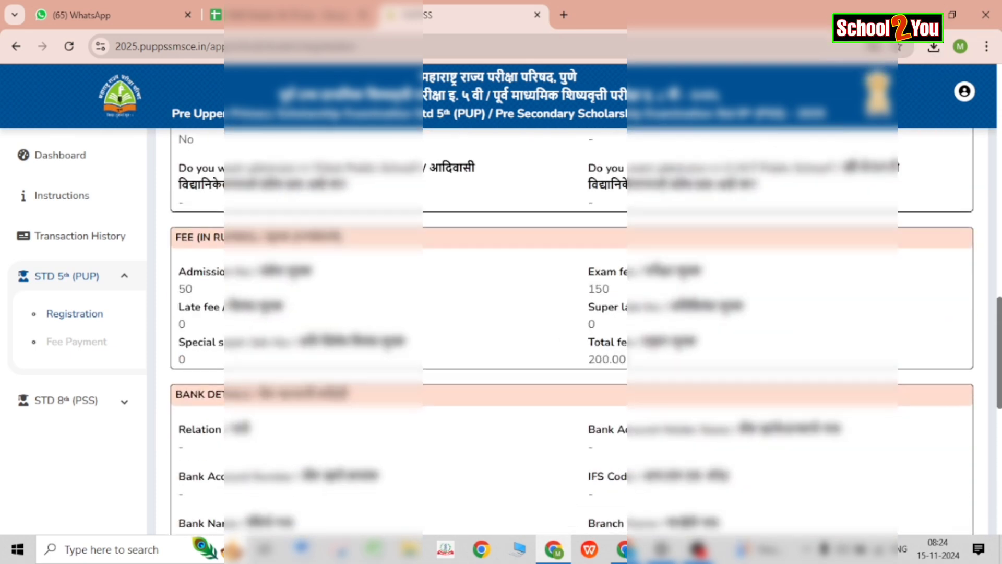
pyautogui.scroll(-1, 574, 334)
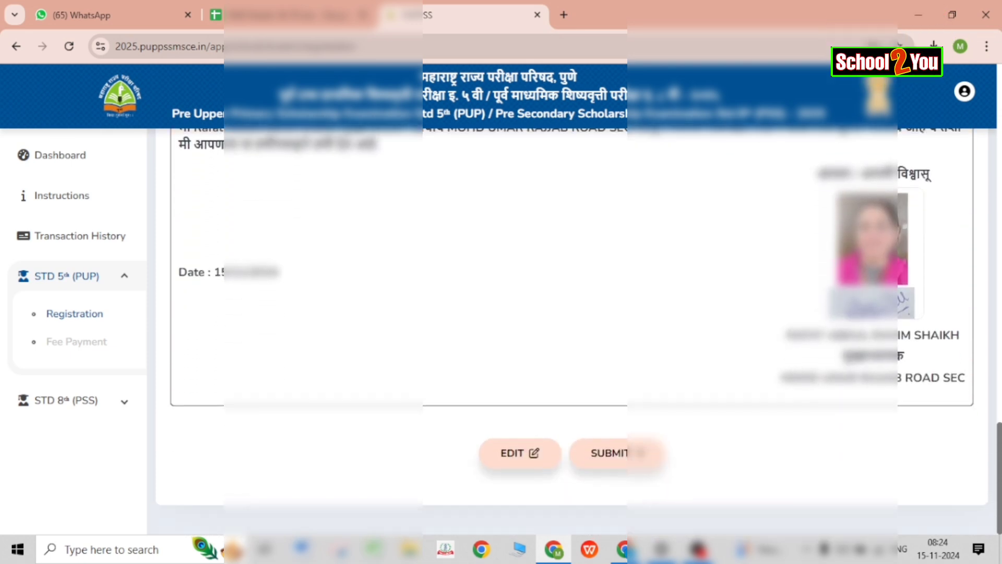
pyautogui.click(629, 453)
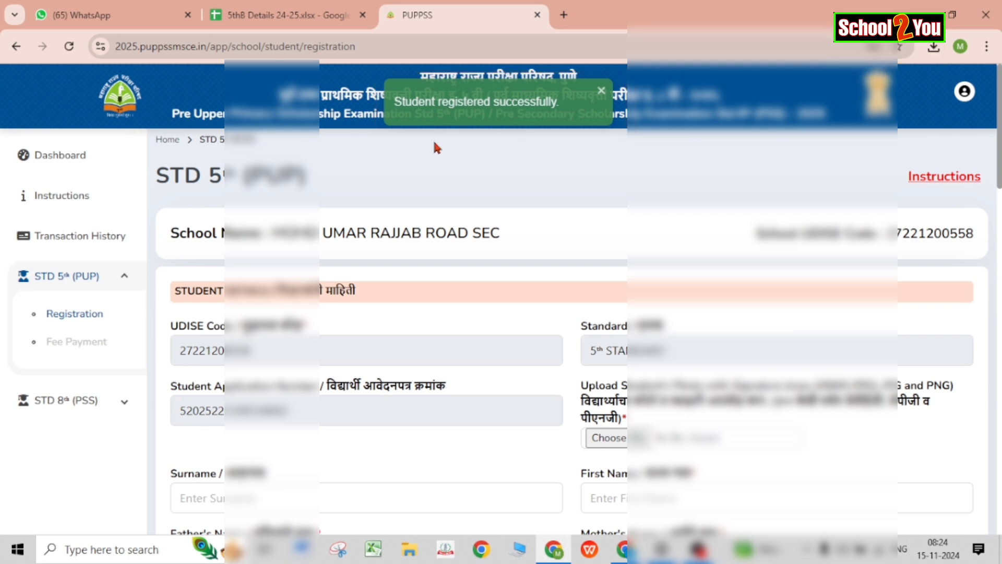
# Return to the school dashboard and view the new 5th STD student's full details from the registered list.
pyautogui.click(62, 165)
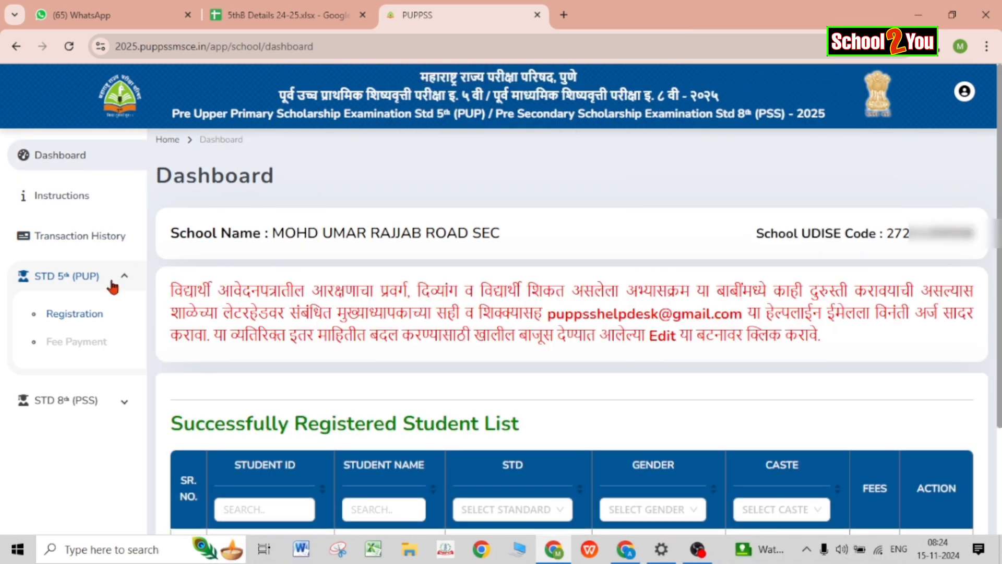
pyautogui.scroll(-2, 399, 514)
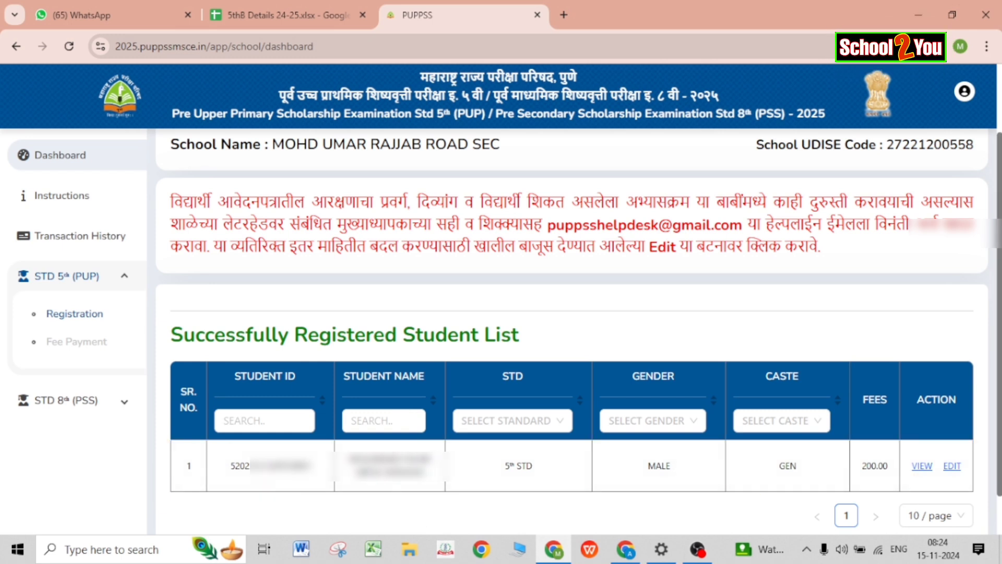
pyautogui.click(924, 466)
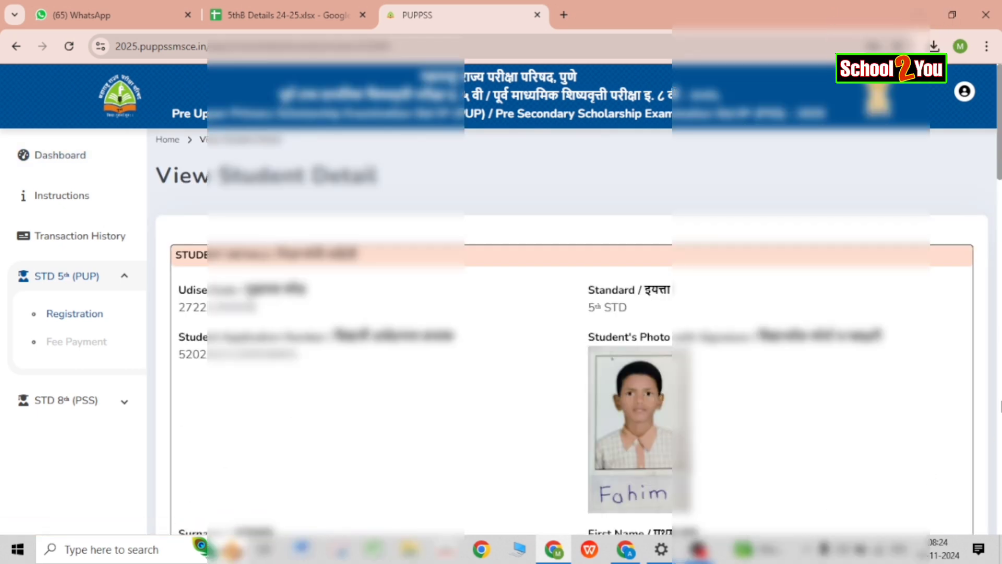
pyautogui.scroll(-20, 574, 334)
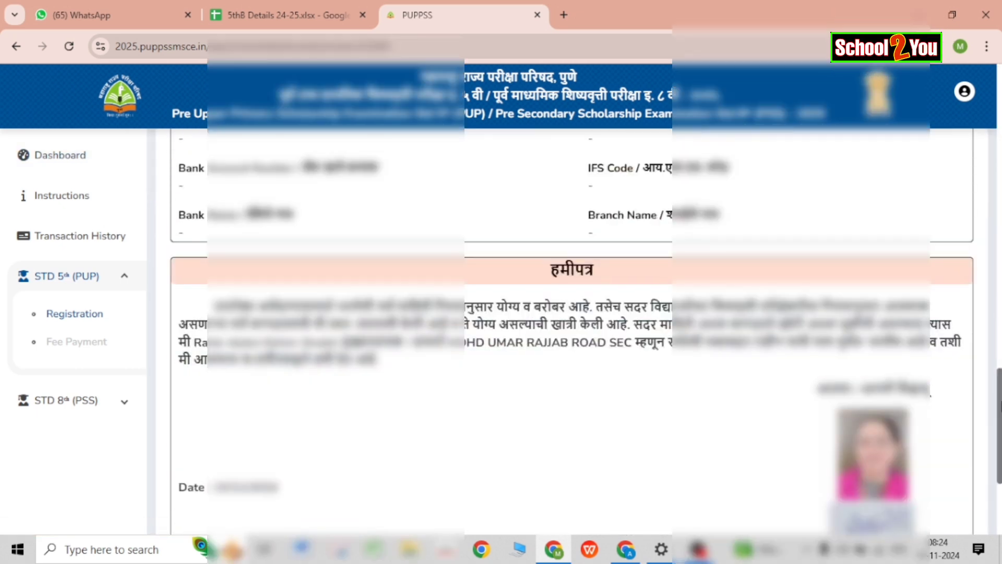
pyautogui.scroll(-4, 574, 335)
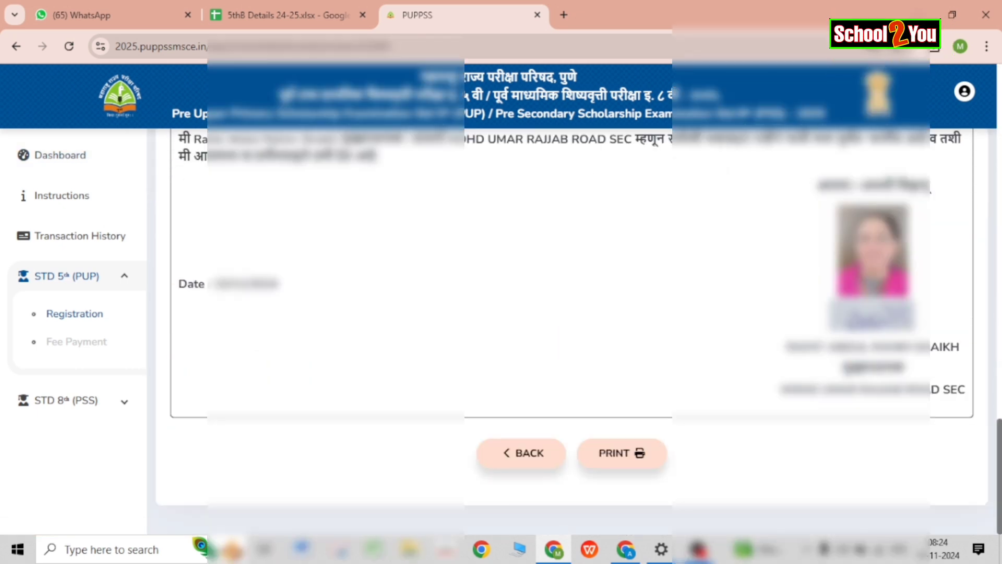
# Print the student detail page to a PDF named StudentDetails in the Downloads folder.
pyautogui.click(635, 456)
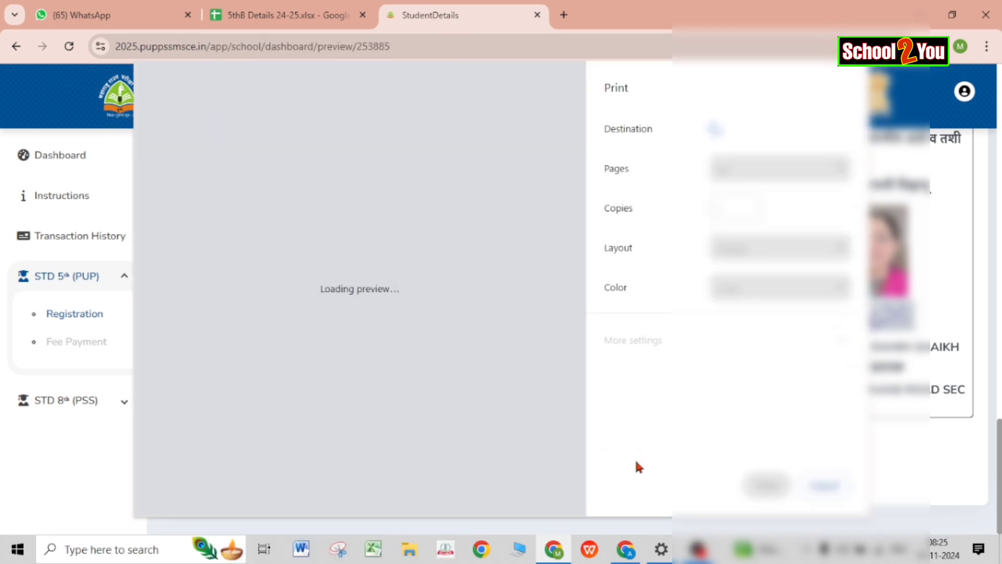
pyautogui.click(815, 131)
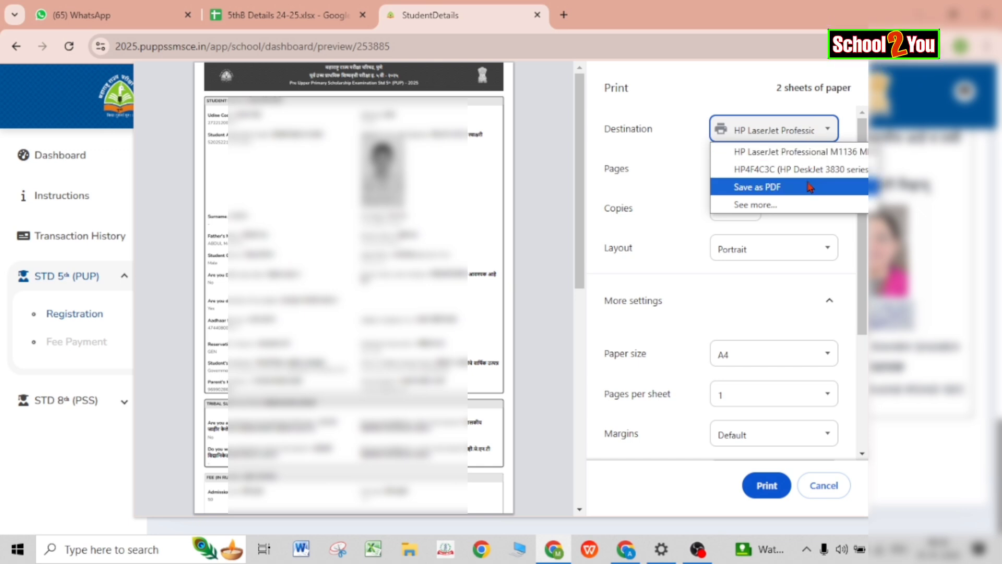
pyautogui.click(751, 187)
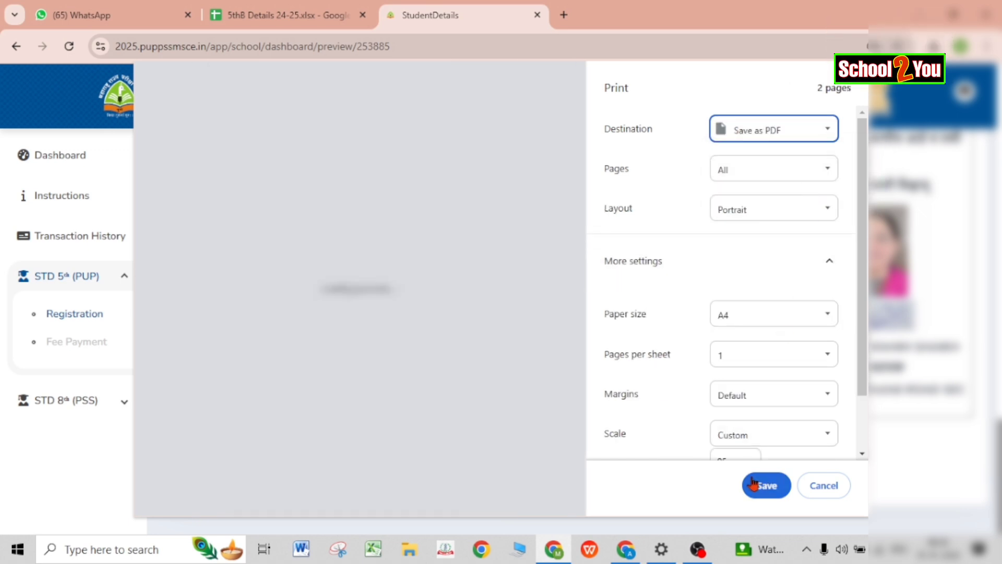
pyautogui.click(754, 484)
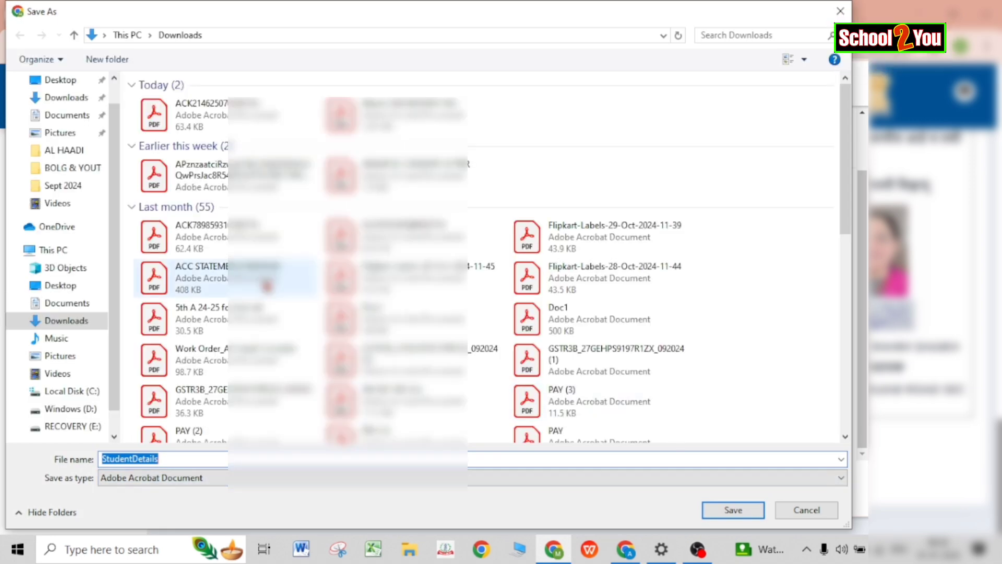
pyautogui.click(77, 102)
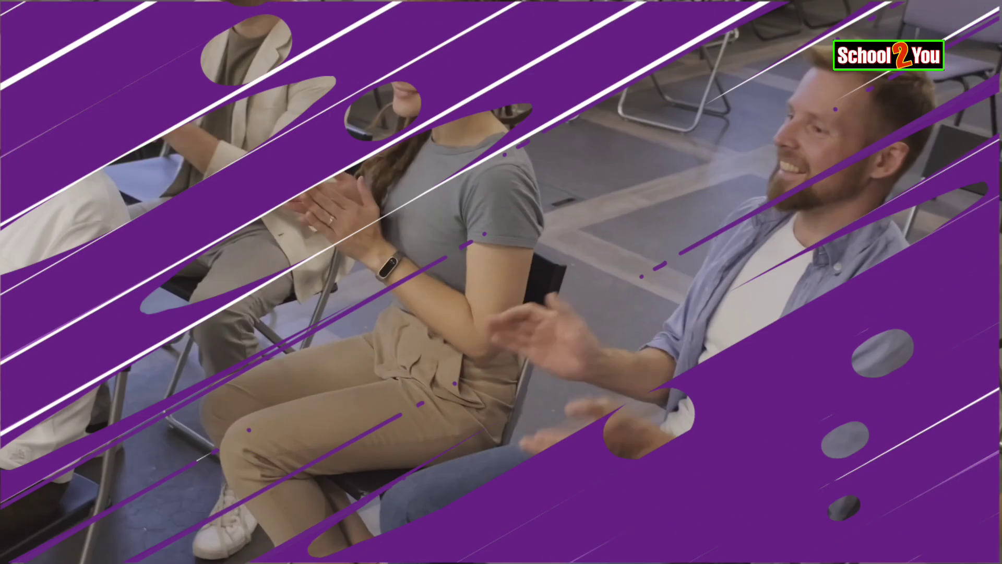